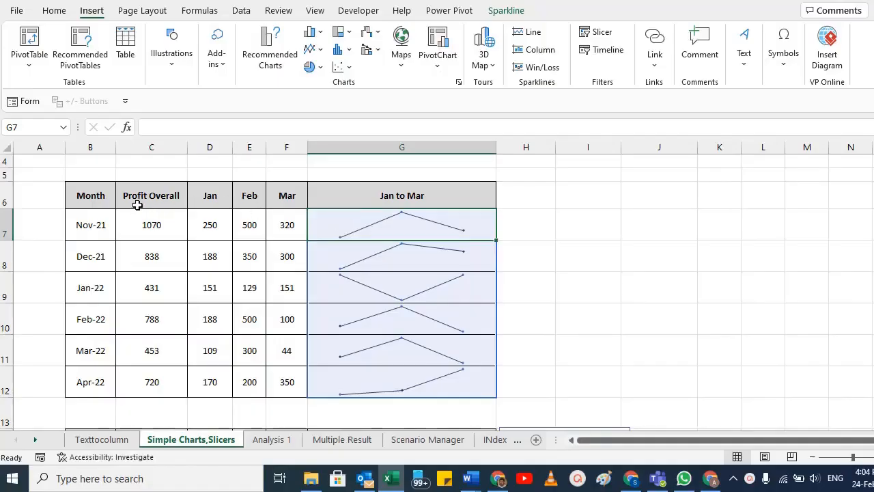
Step: Examine the table's column headers, the Jan, Feb and Mar values in D7:F12 and the line sparklines beside them
click(164, 198)
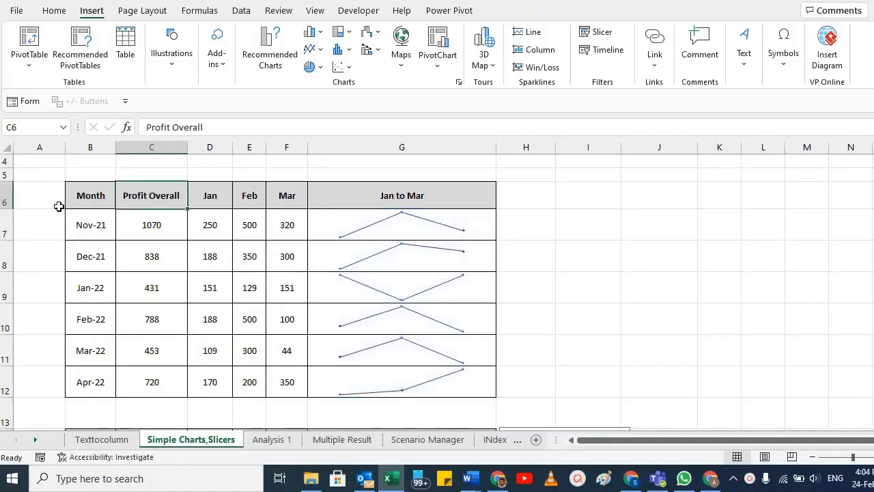
drag(61, 200, 103, 197)
click(103, 197)
click(179, 200)
click(211, 201)
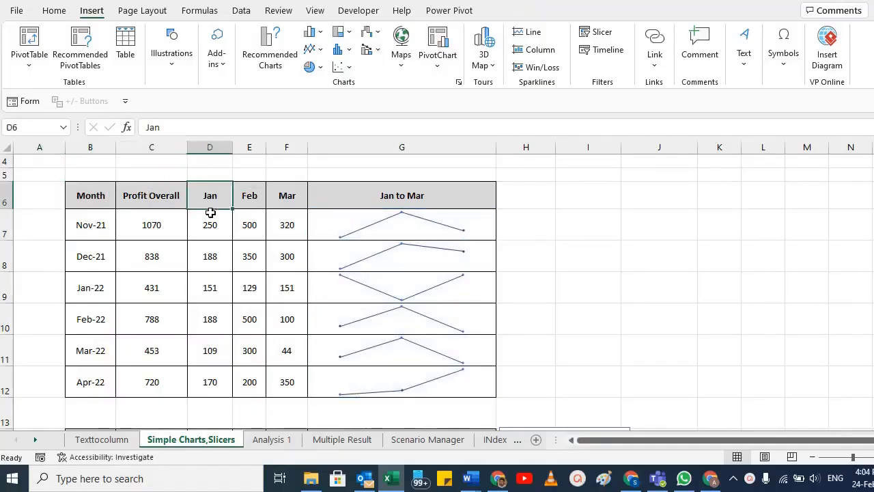
click(207, 231)
click(382, 231)
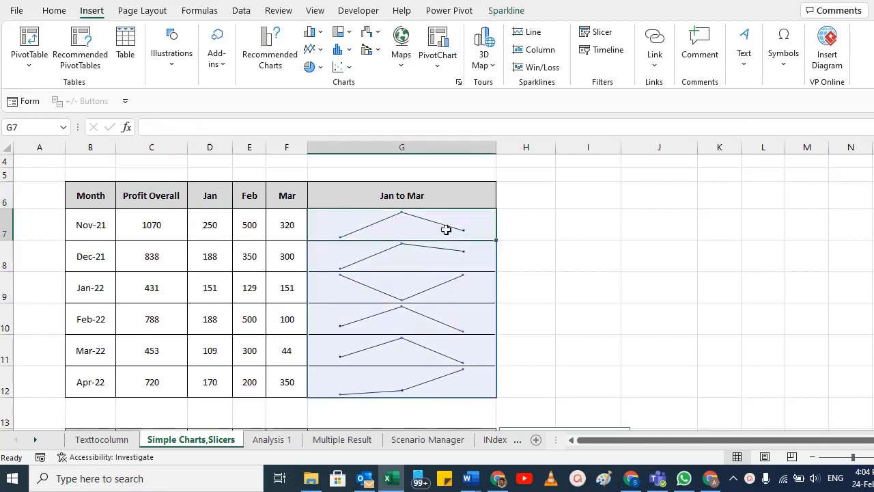
drag(228, 225, 287, 226)
drag(221, 203, 283, 196)
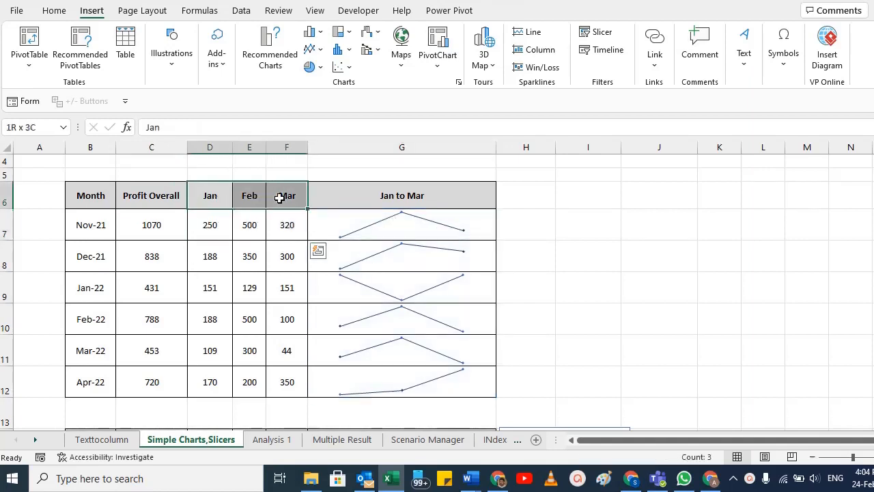
drag(209, 222, 281, 378)
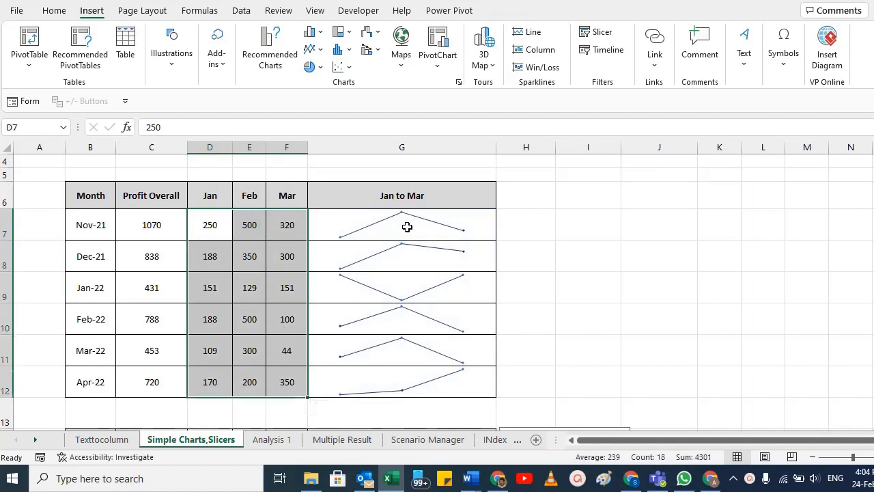
Step: Clear the existing sparklines from the Jan to Mar column by undoing their creation
click(410, 227)
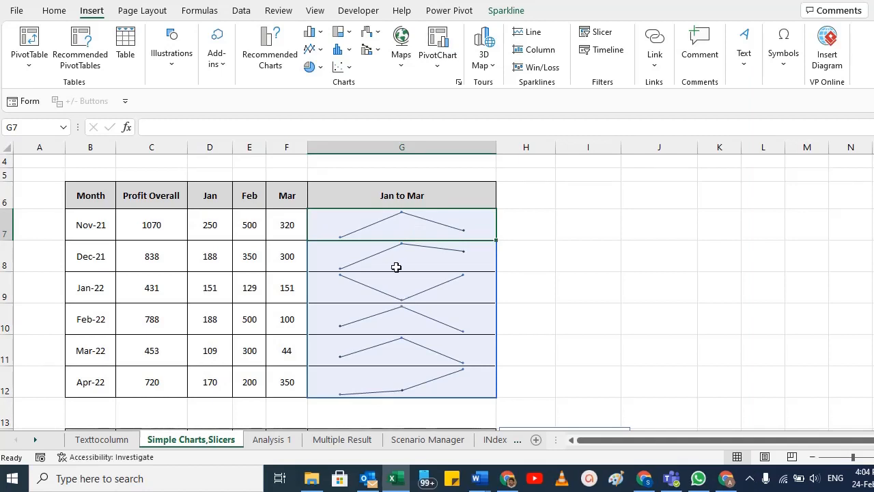
click(506, 11)
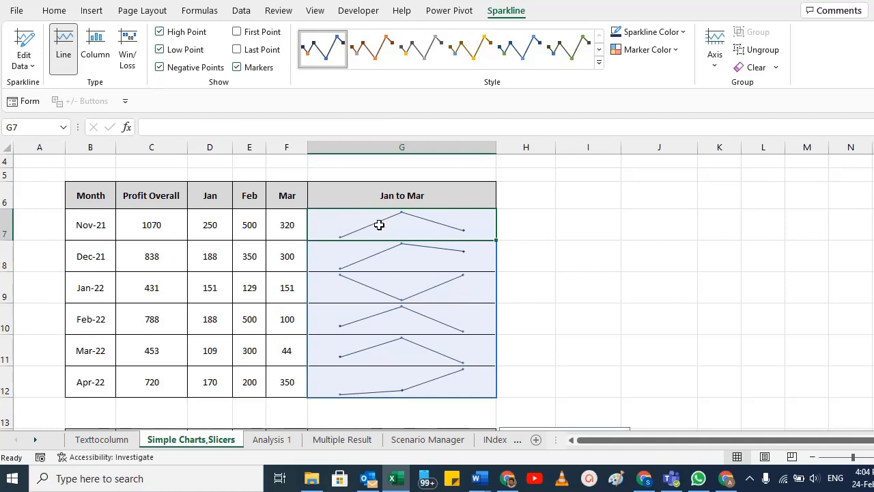
key(ctrl+z)
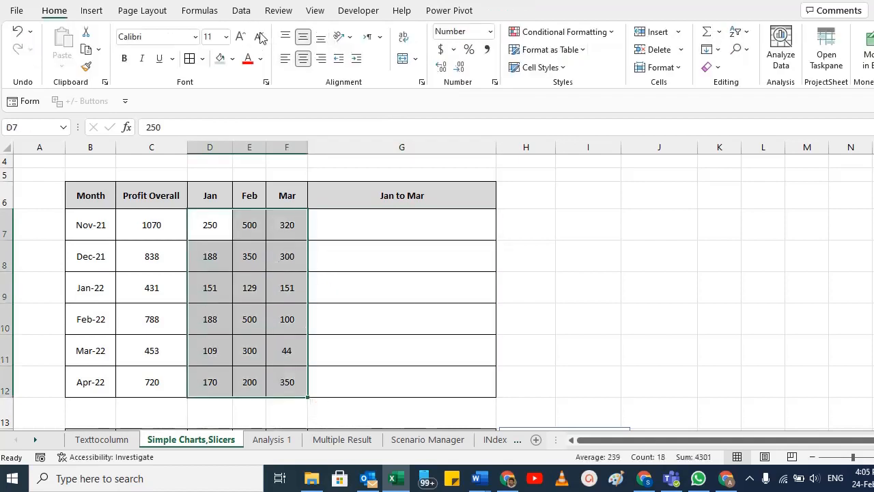
Step: Insert Line sparklines for data range D7:F12 in location range $G$7:$G$12 and apply the dark gold sparkline style
click(91, 10)
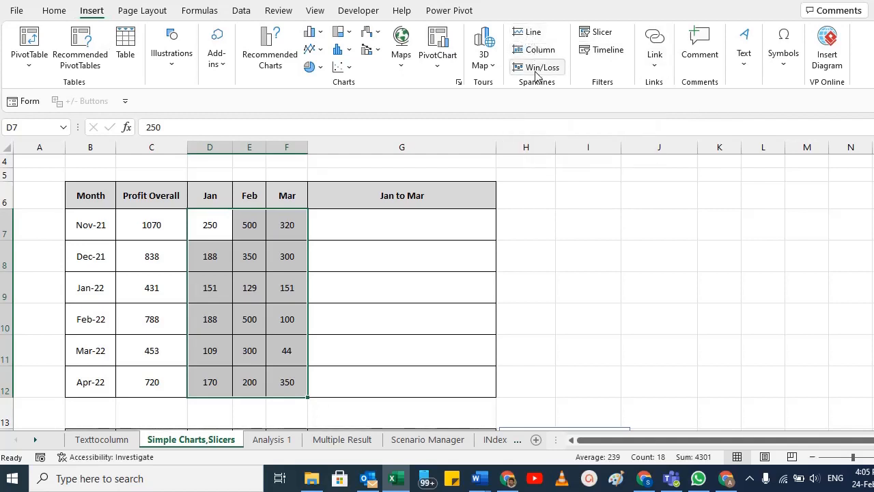
click(523, 35)
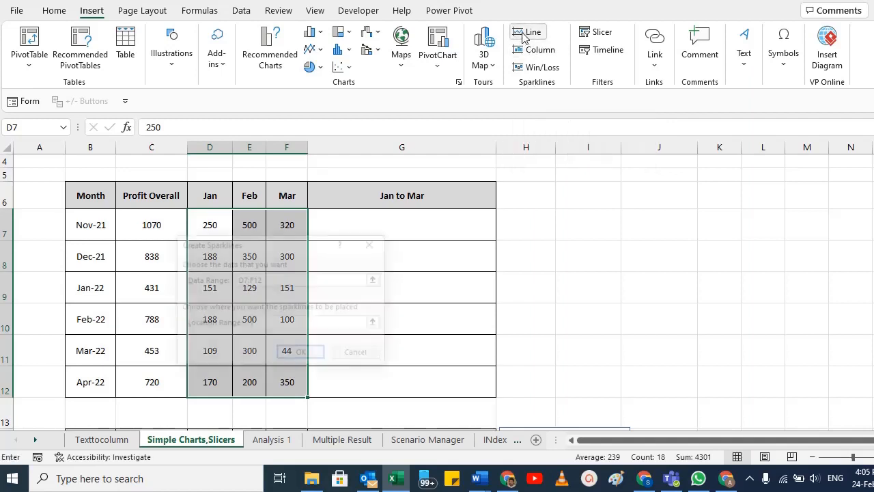
drag(245, 256, 564, 213)
click(583, 237)
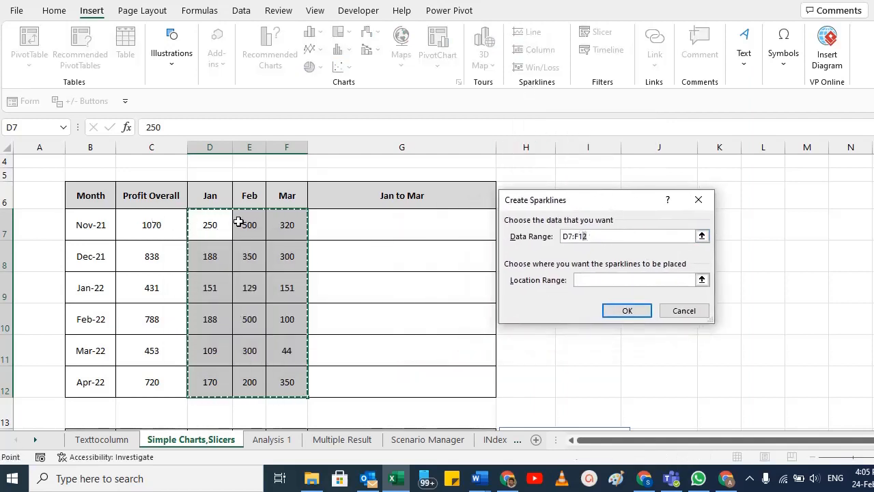
click(612, 281)
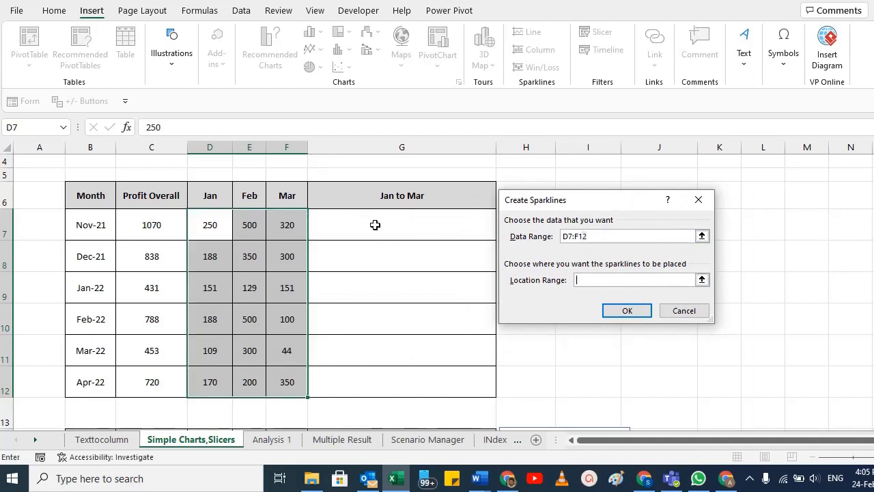
drag(372, 222, 377, 370)
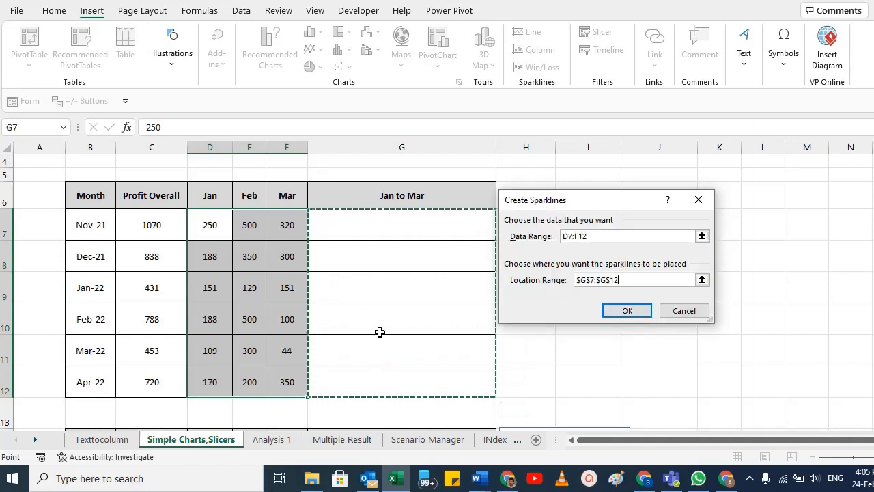
click(627, 310)
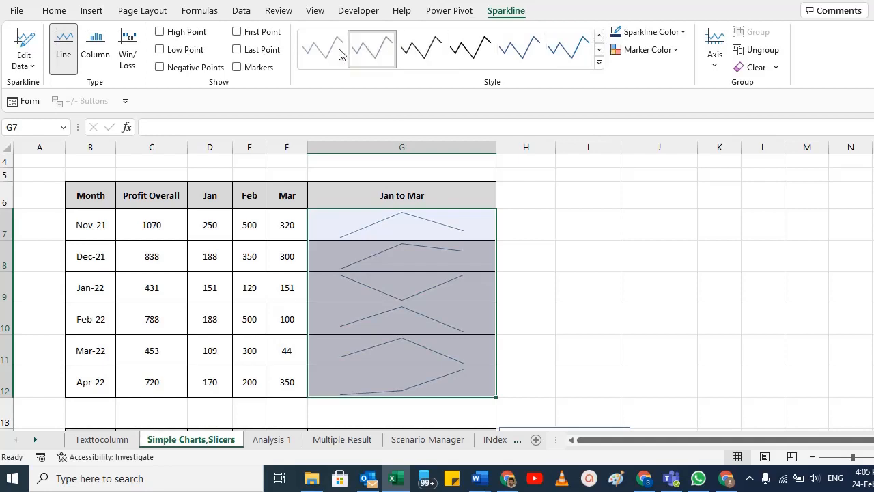
click(599, 62)
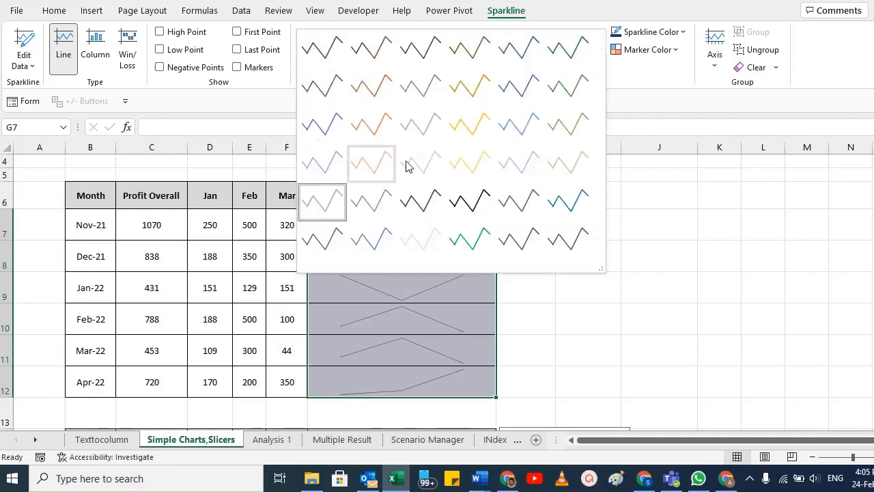
click(470, 88)
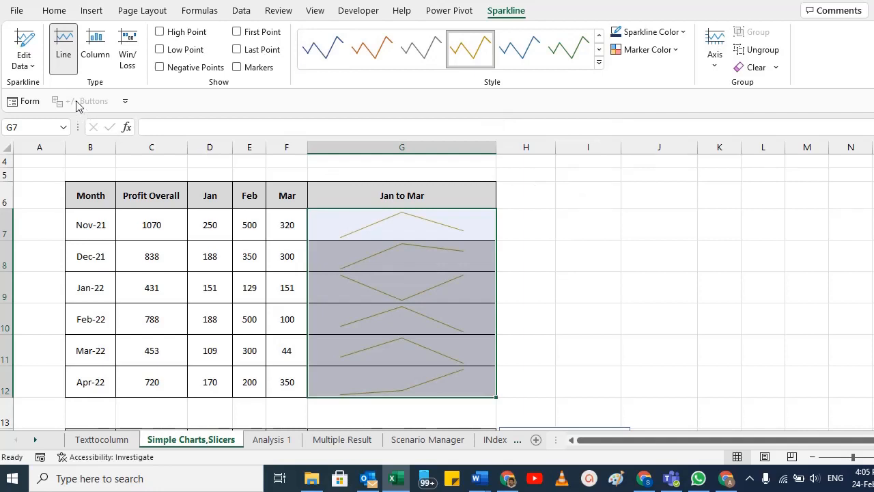
Step: Try the Column and Win/Loss types on the Jan to Mar sparklines and return them to Line
click(96, 56)
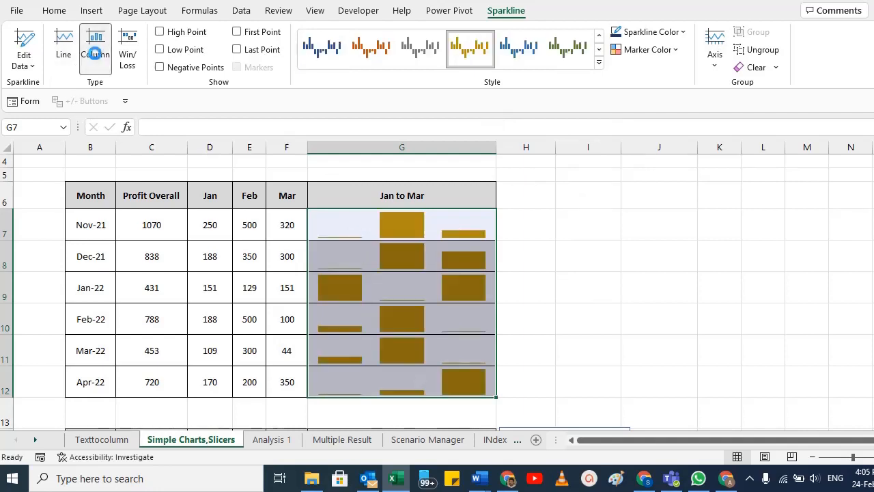
click(134, 52)
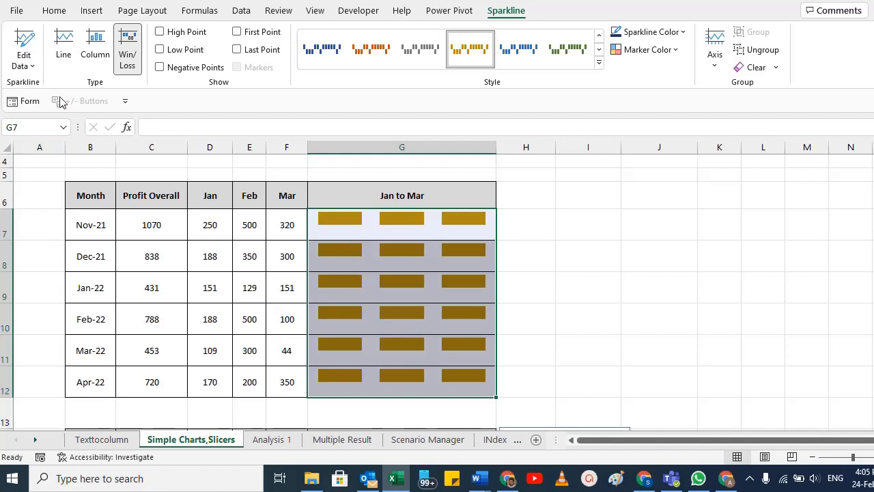
click(65, 55)
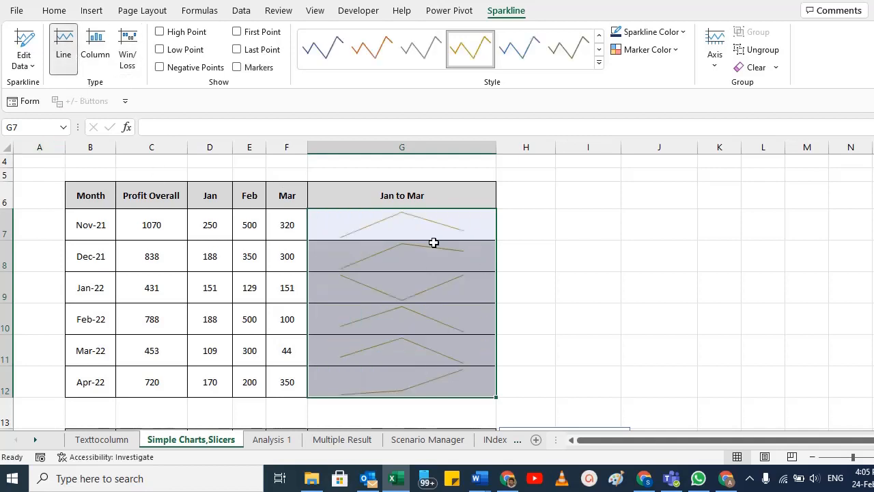
Step: Show the High Point, Low Point and Negative Points on the sparklines in G7:G12
click(161, 34)
click(649, 262)
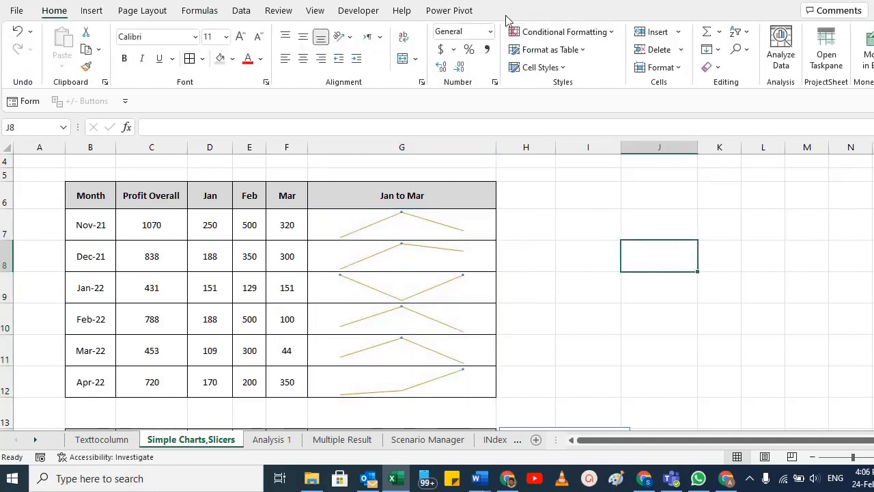
click(403, 224)
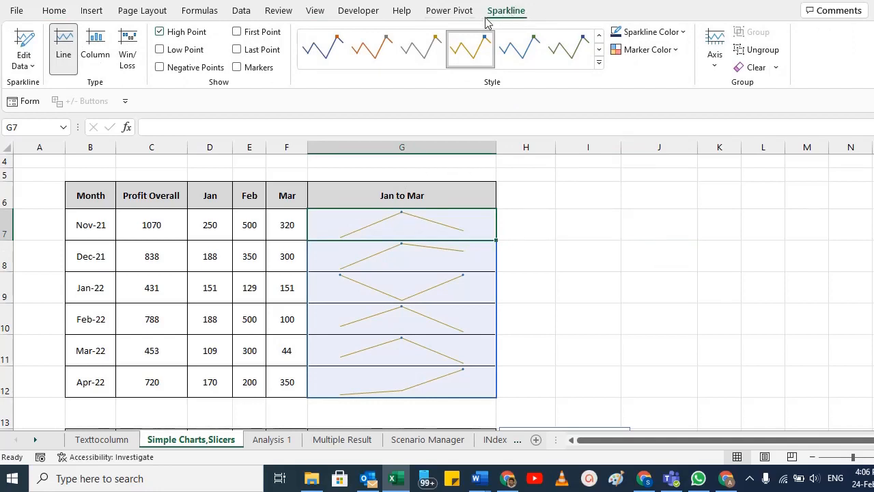
drag(382, 225, 374, 382)
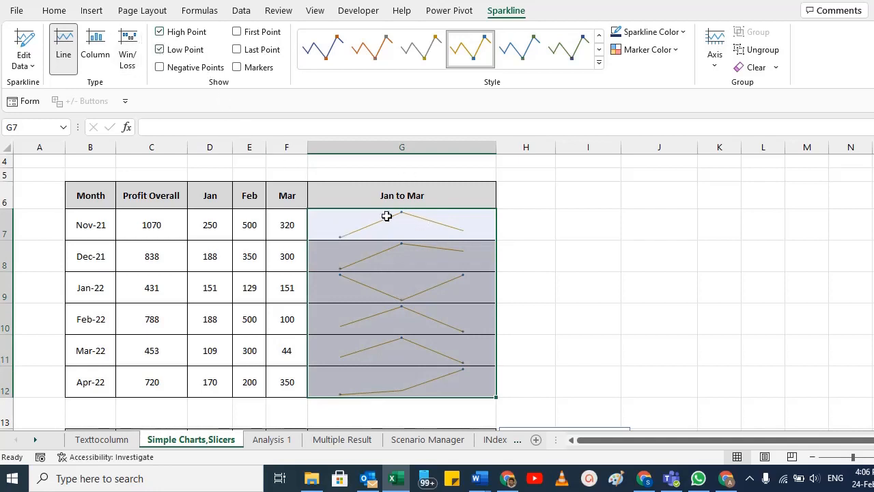
click(159, 68)
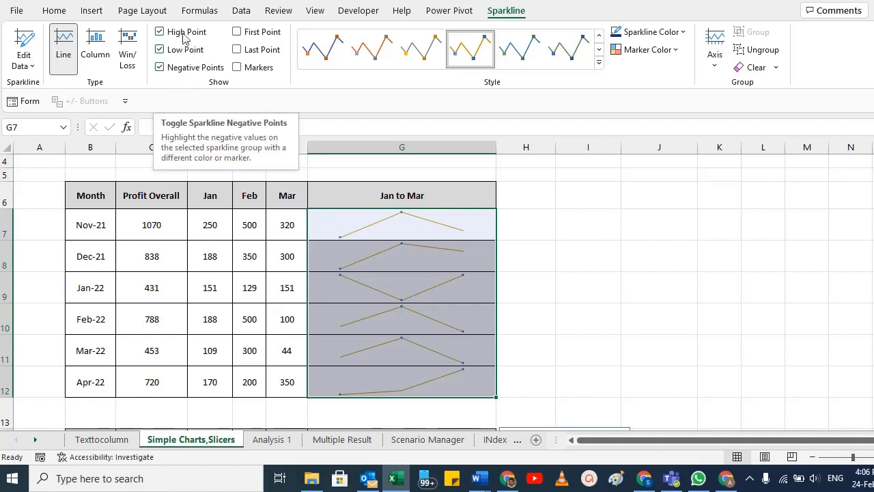
Step: Set the sparklines' marker colour to red for negative points and green for high points
click(668, 52)
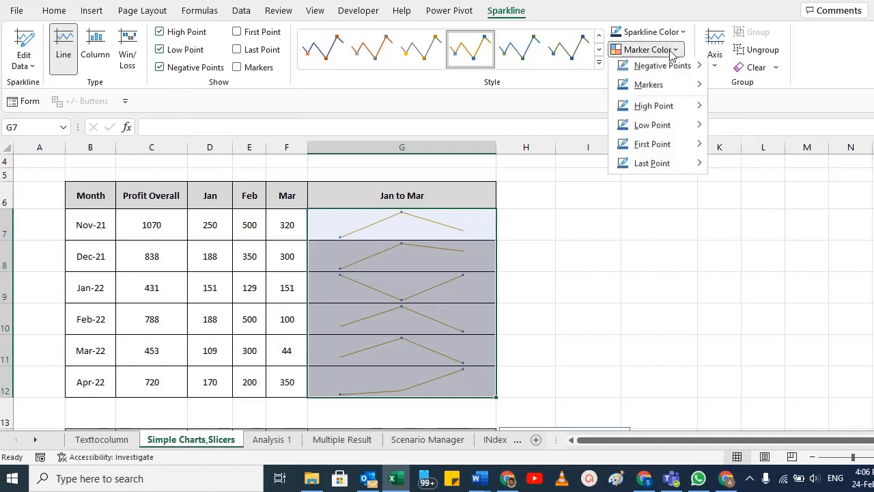
mouse_move(661, 70)
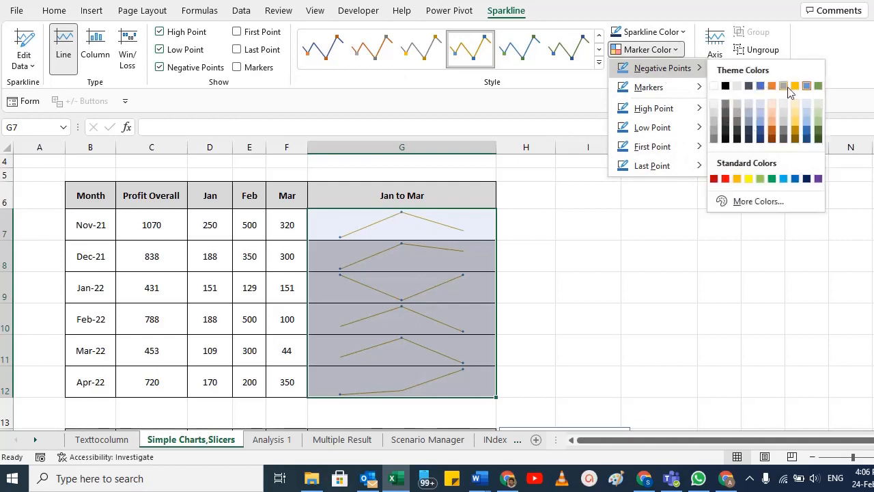
click(726, 179)
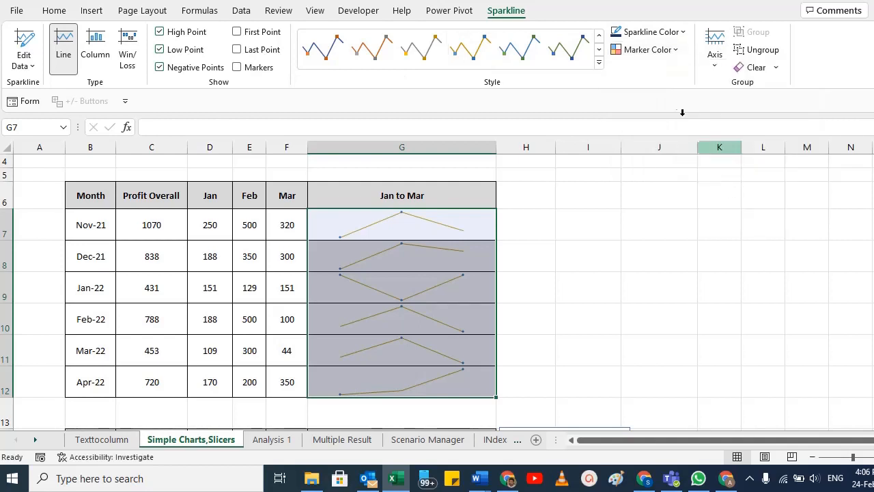
click(659, 52)
mouse_move(657, 111)
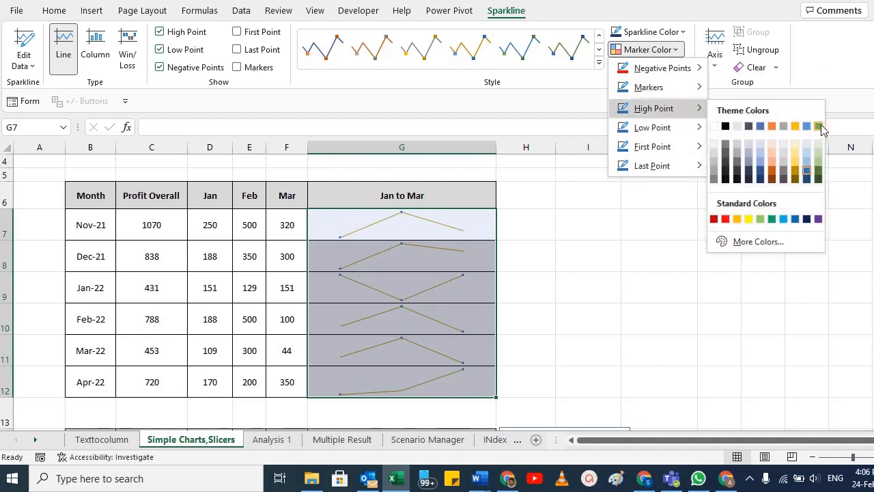
click(771, 219)
click(676, 35)
click(676, 50)
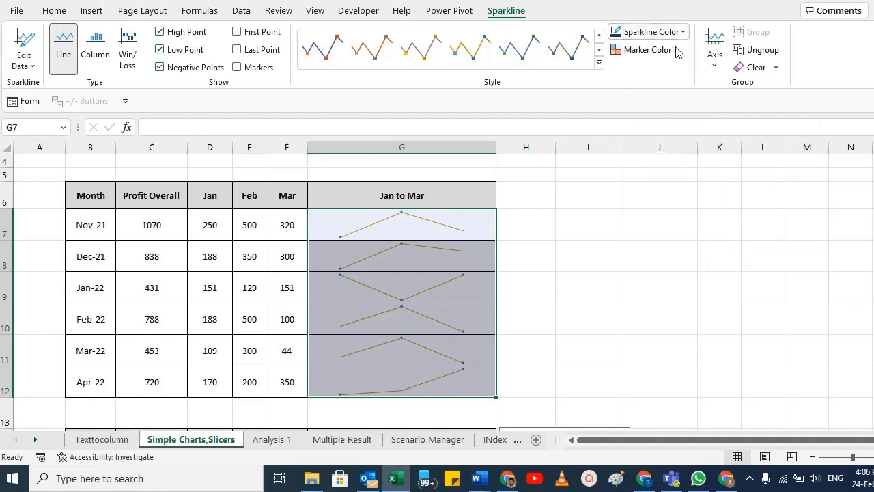
Step: Set the low point marker colour to yellow and turn on Markers for the sparklines' data points
click(676, 50)
mouse_move(660, 127)
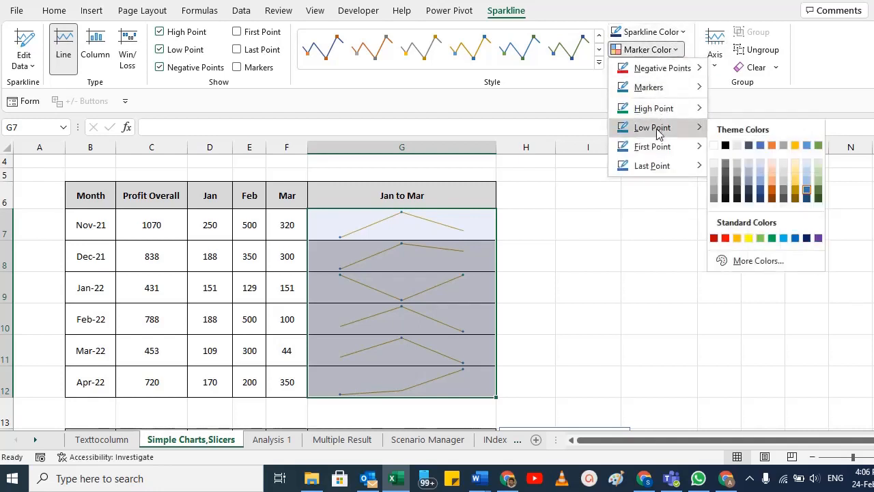
click(748, 240)
click(647, 49)
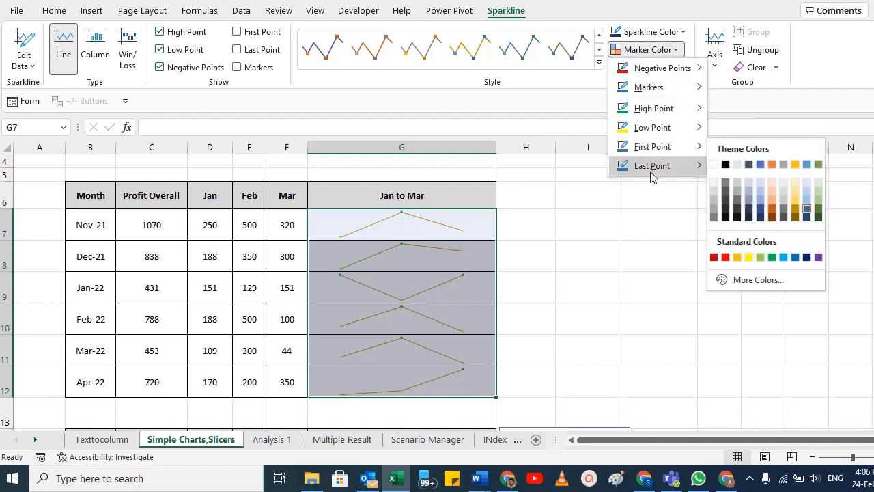
mouse_move(650, 172)
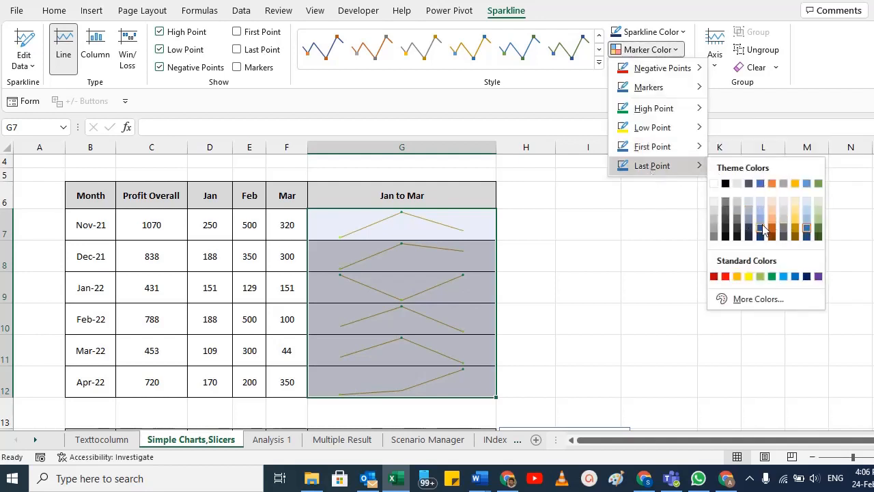
click(677, 83)
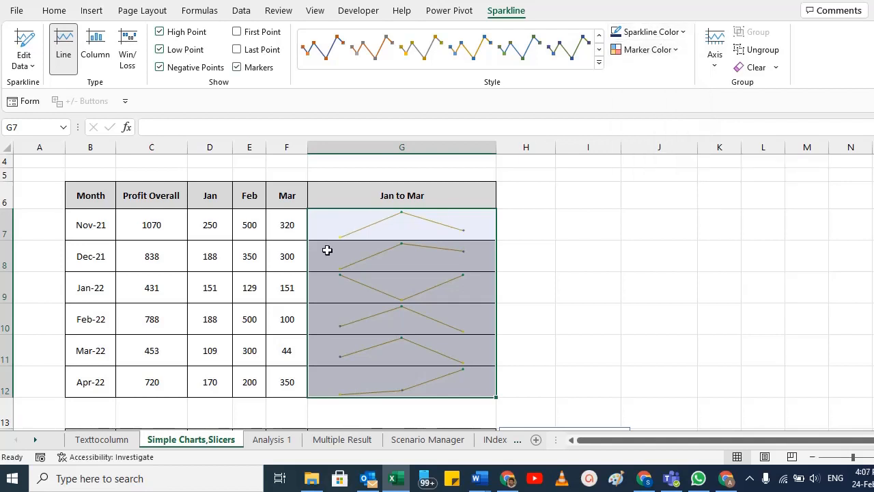
Step: Change the sparkline colour in G7:G12 to a dark blue theme shade
click(667, 31)
click(660, 67)
scroll(378, 232, up, 1)
click(644, 33)
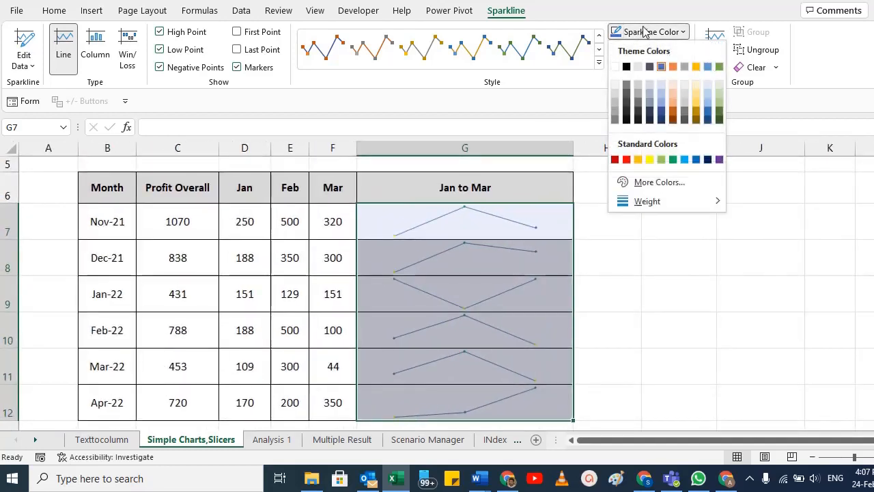
click(708, 119)
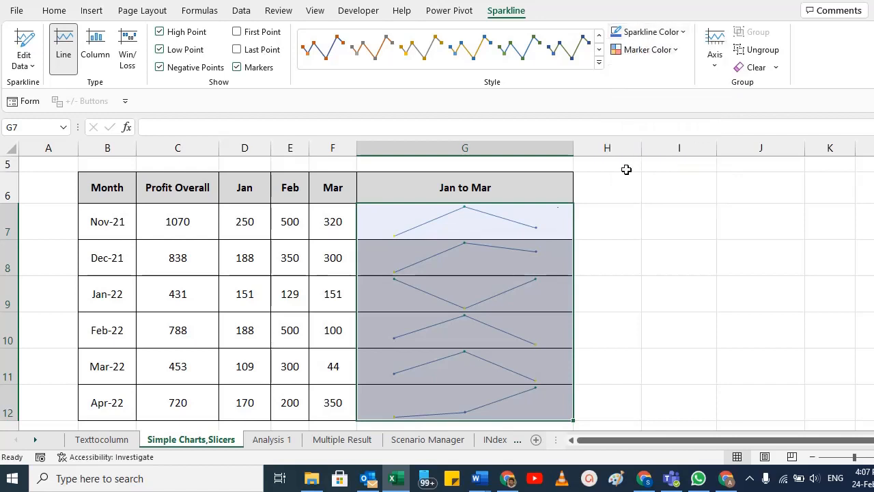
Step: Recolour the sparklines in G7:G12 with the dark blue-grey theme colour and change them to the Column type
click(645, 32)
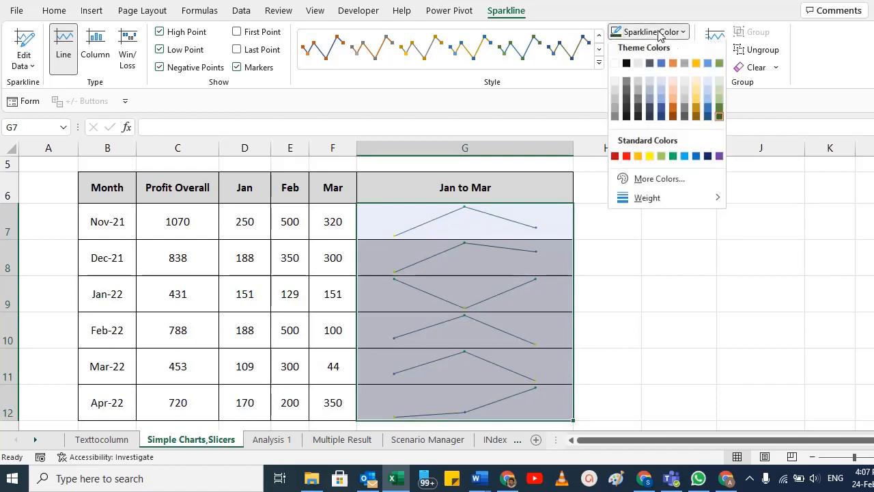
click(650, 67)
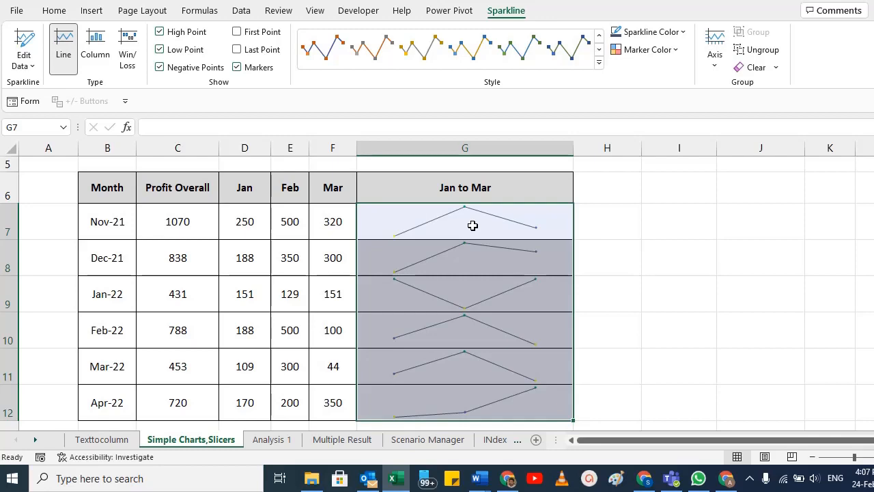
click(96, 48)
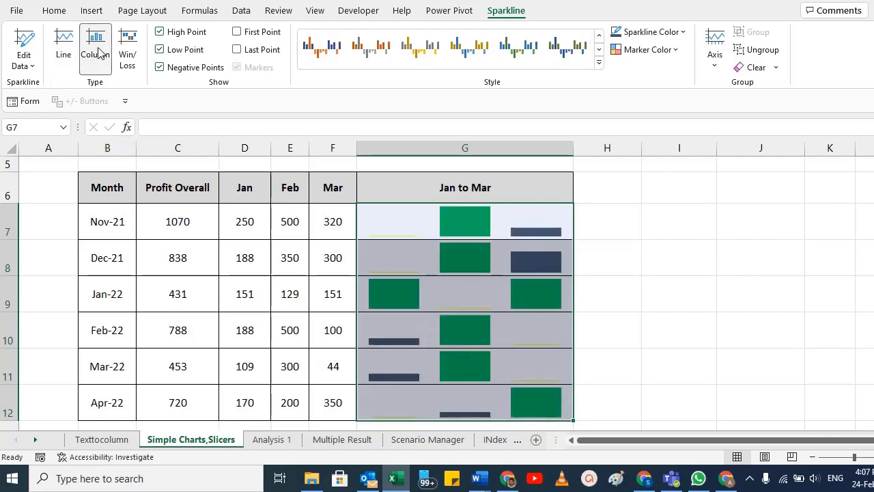
scroll(519, 256, down, 1)
scroll(494, 250, up, 1)
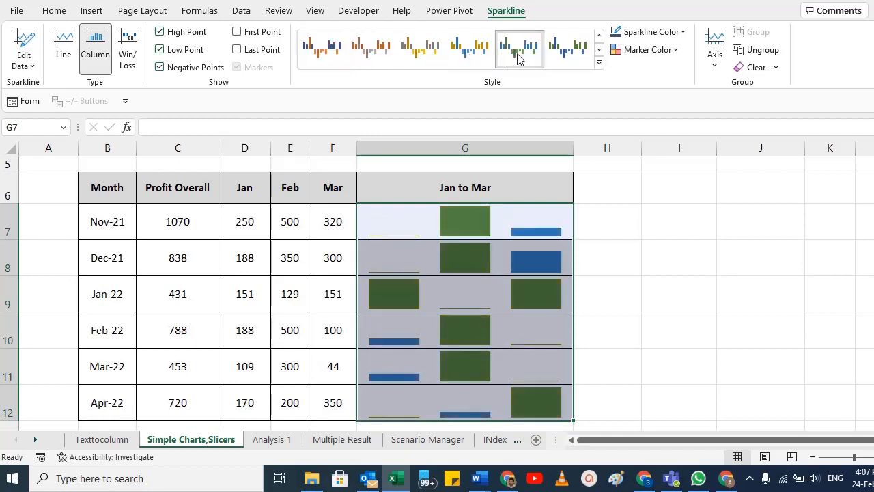
Step: Apply the blue sparkline style with orange points to G7:G12 and change the sparklines to Win/Loss
click(314, 53)
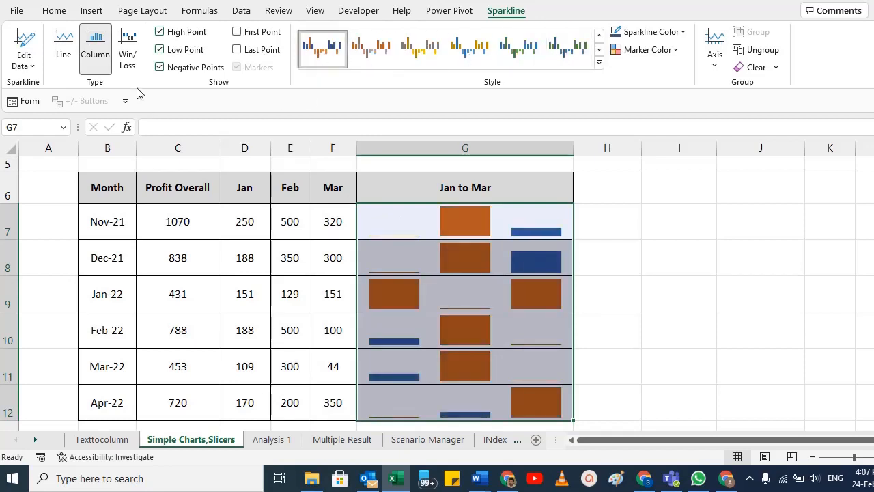
click(127, 51)
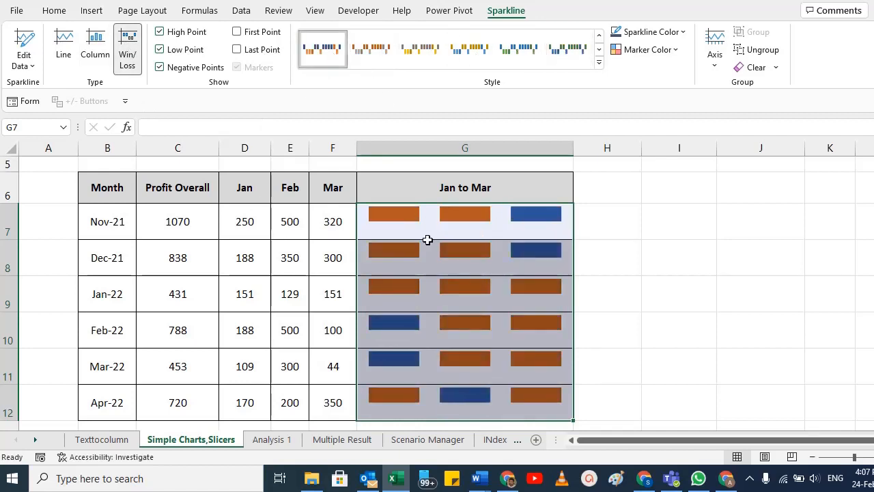
Step: Set the Win/Loss sparklines' marker colour to green for the high point and red for the low point
click(673, 50)
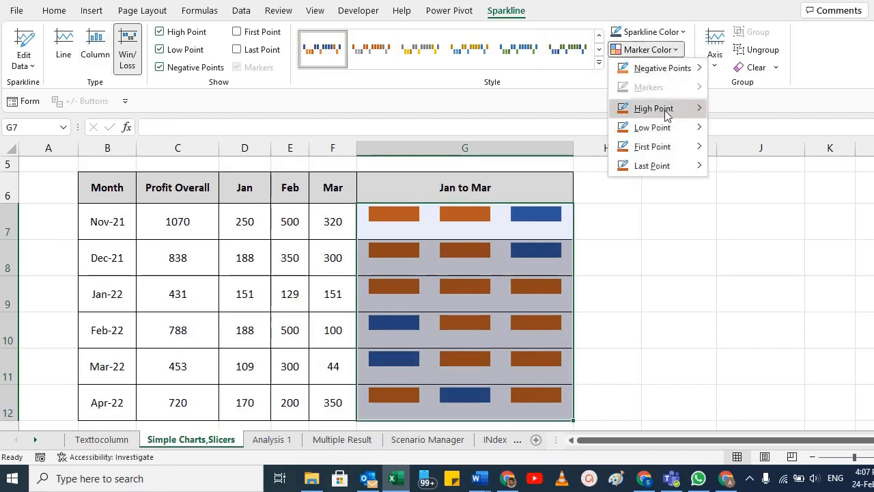
mouse_move(667, 114)
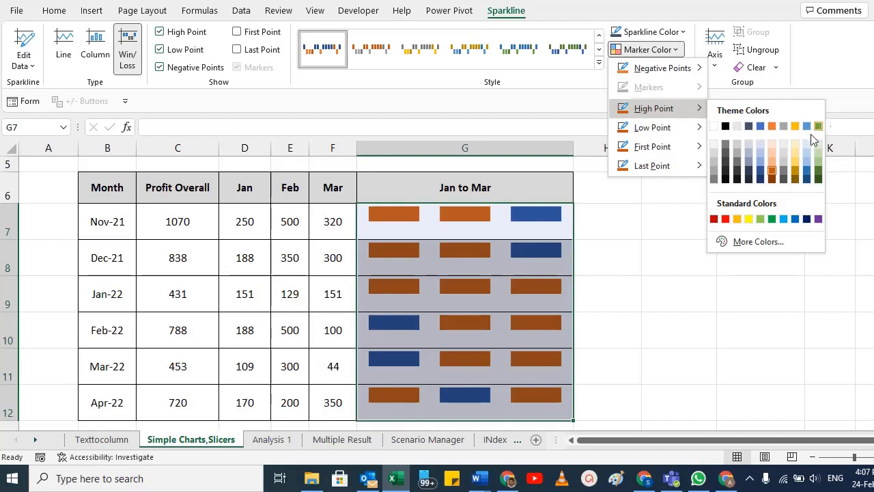
click(773, 219)
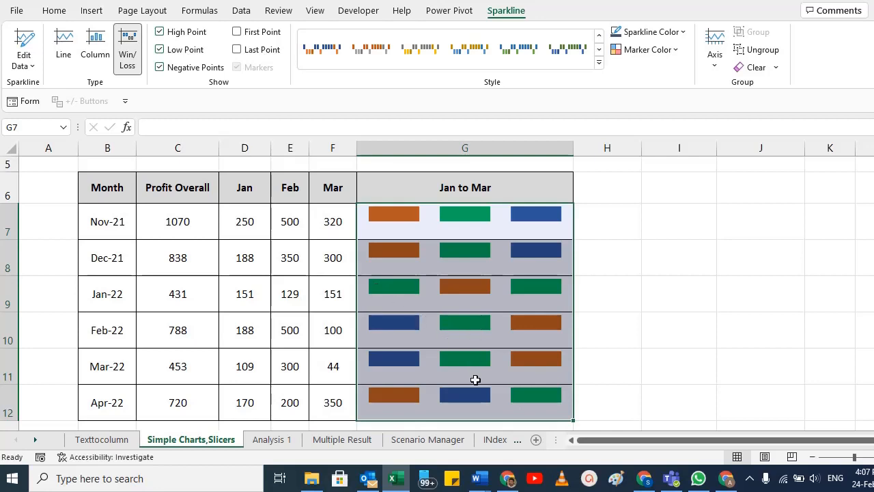
click(668, 51)
mouse_move(690, 129)
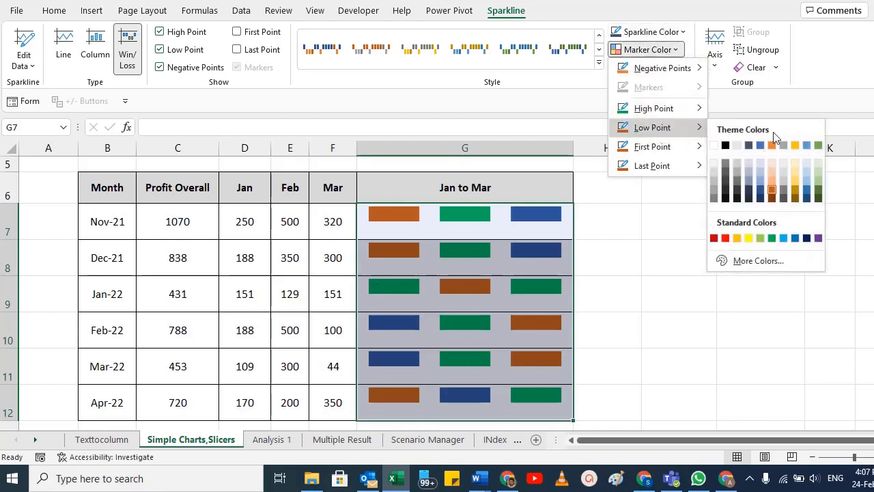
click(725, 237)
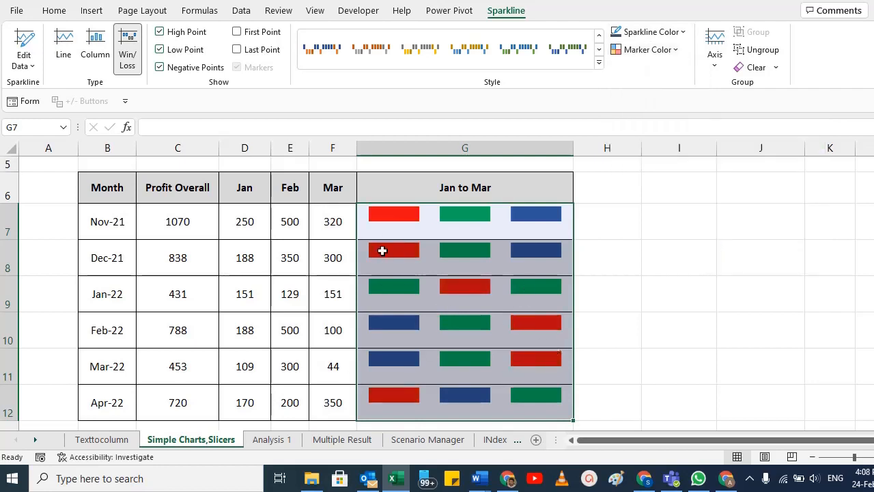
click(655, 52)
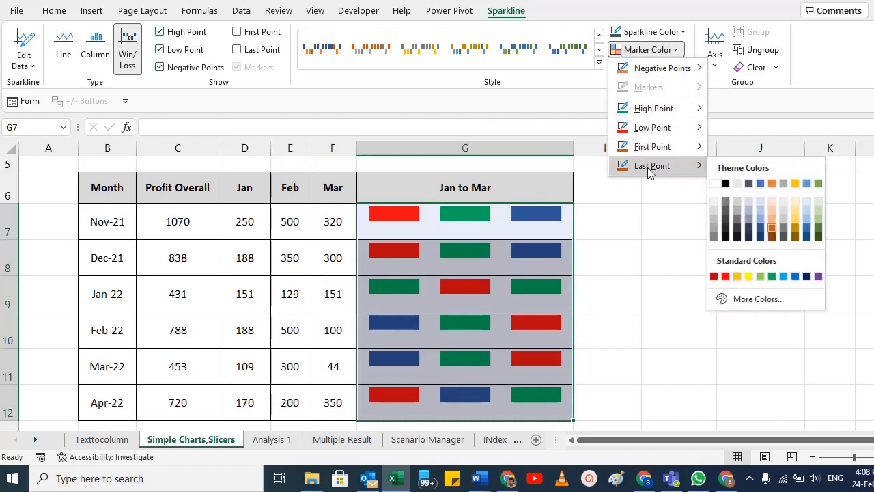
mouse_move(662, 68)
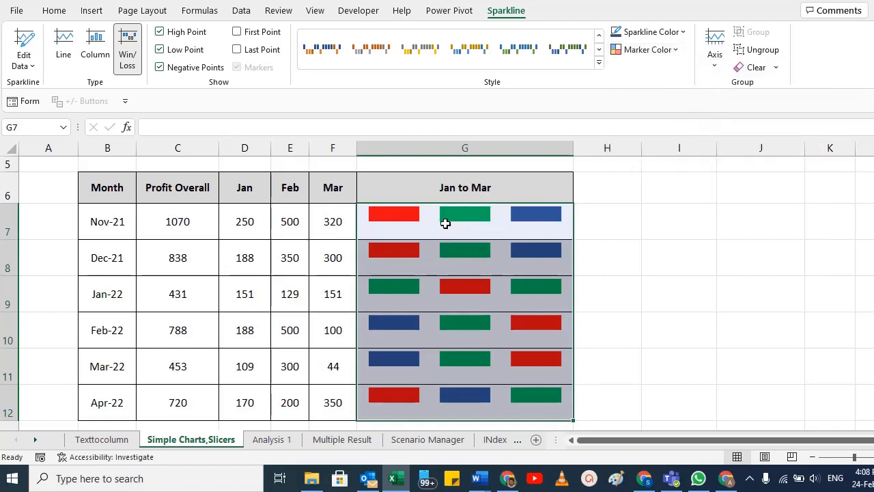
click(447, 195)
click(452, 233)
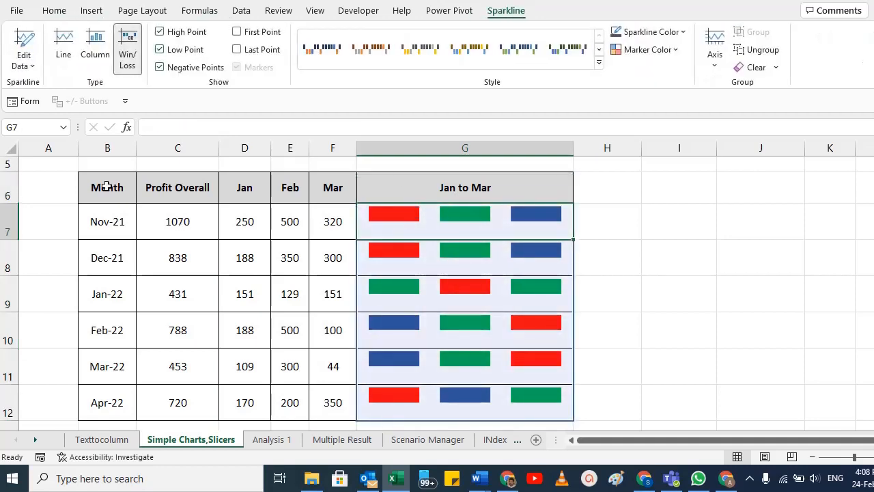
mouse_move(107, 185)
mouse_down()
mouse_move(462, 318)
mouse_move(458, 404)
mouse_up()
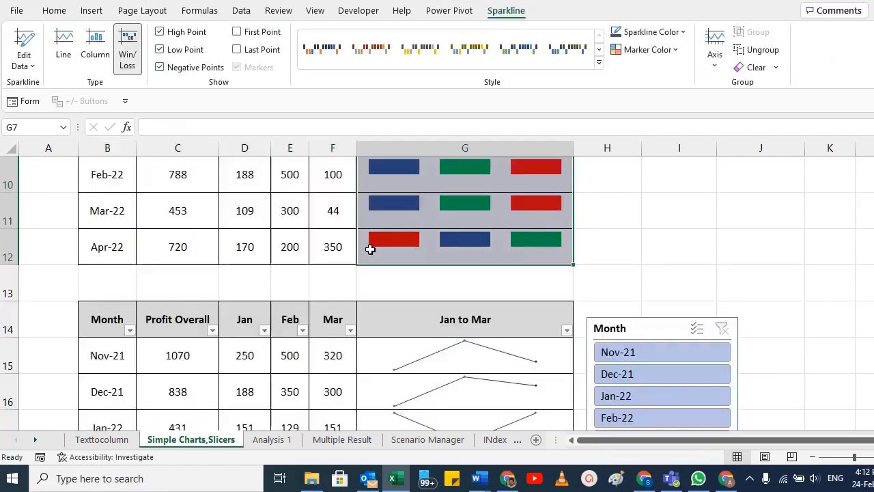
scroll(370, 250, up, 2)
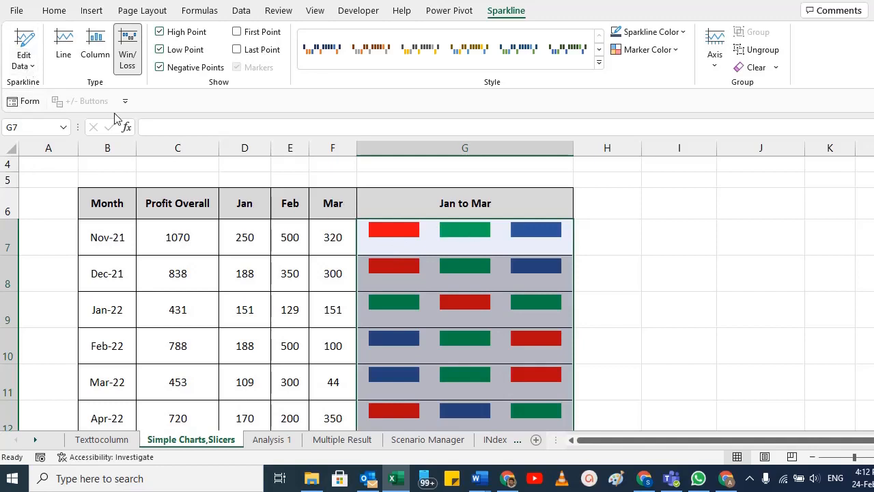
Step: Edit the sparkline group's data range to the Feb and Mar values in E7:F12
click(24, 63)
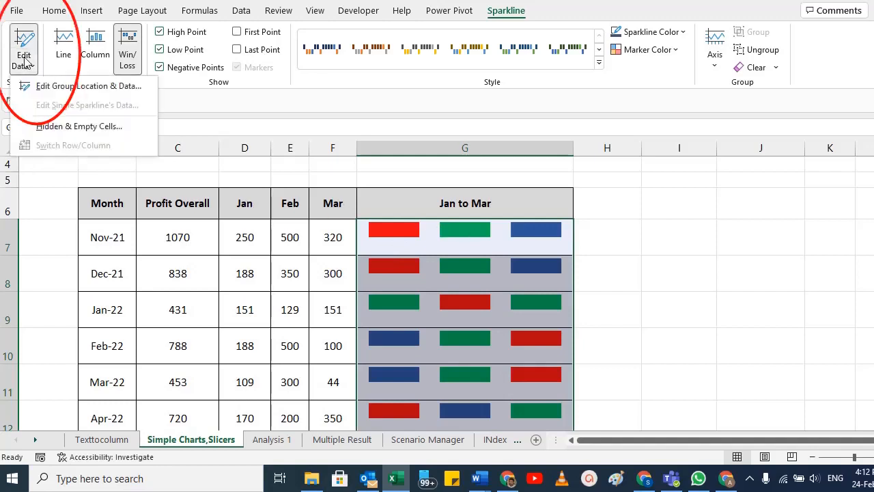
click(45, 85)
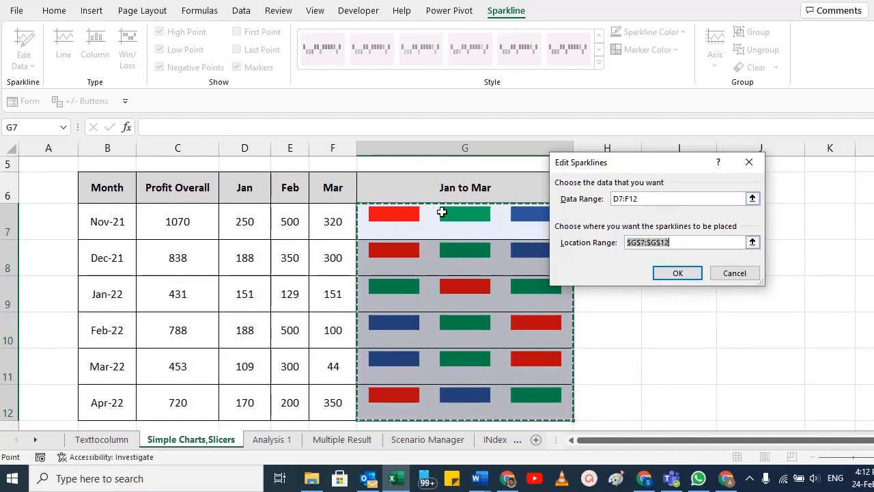
click(651, 198)
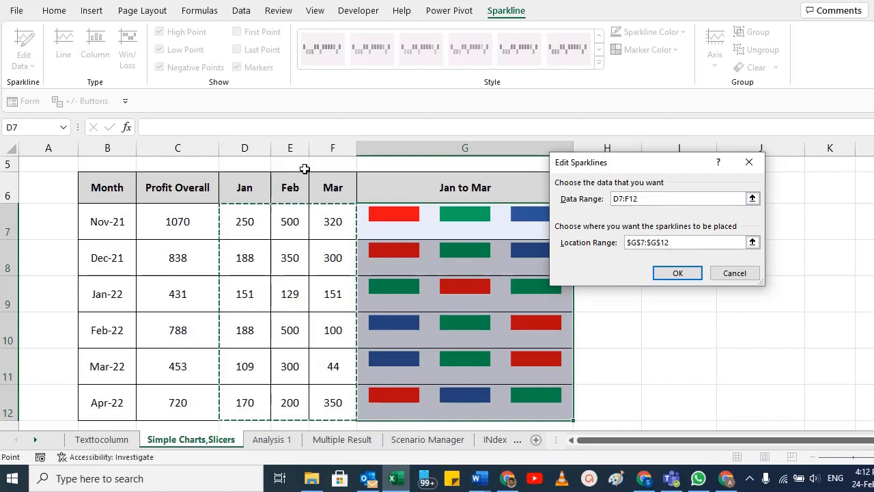
drag(289, 221, 329, 404)
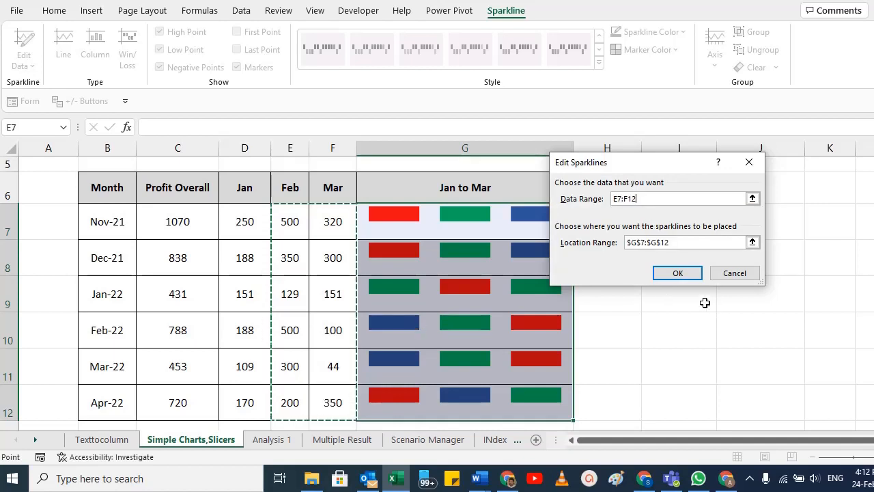
click(680, 275)
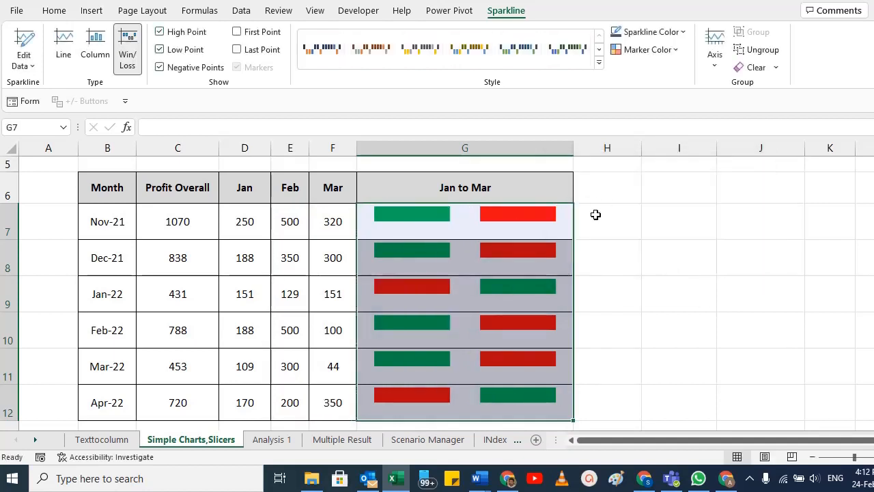
Step: Edit the sparkline group's data range to only the Mar values in F7:F12
click(22, 63)
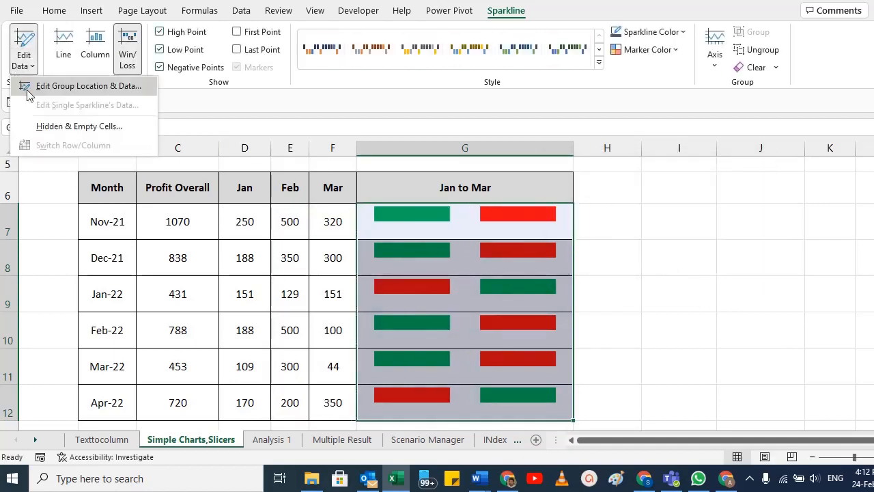
click(31, 84)
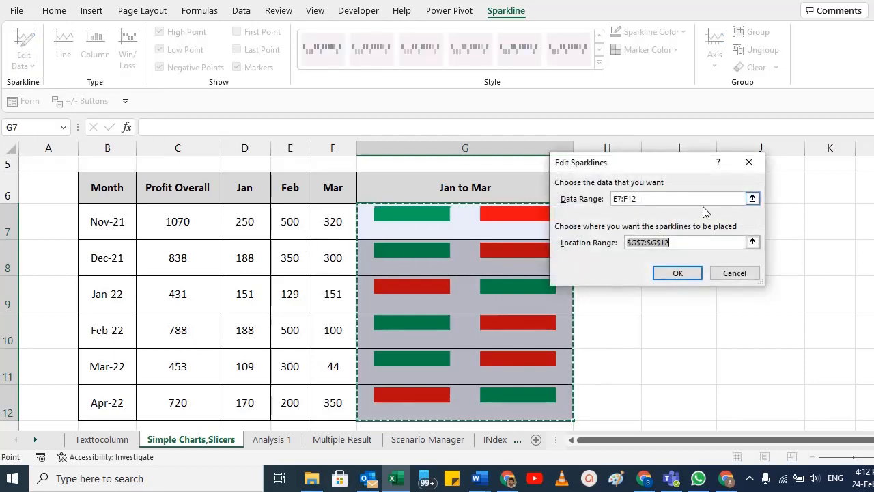
click(652, 198)
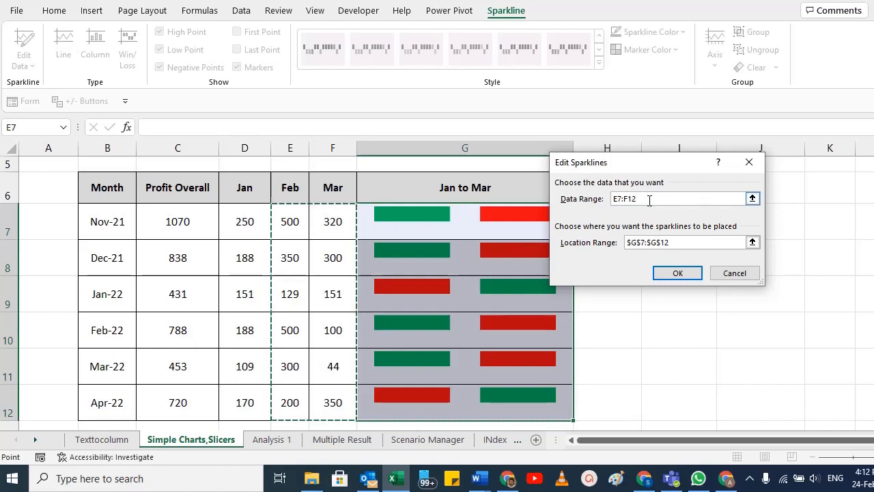
click(650, 199)
drag(334, 218, 341, 402)
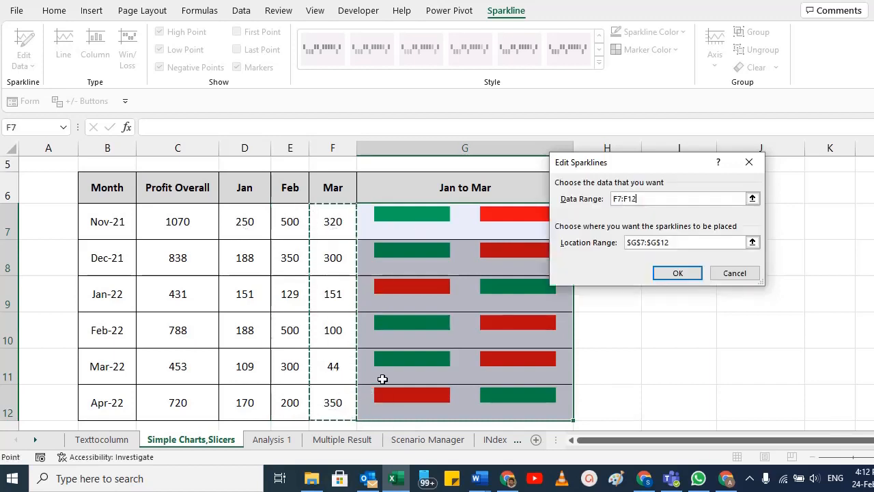
click(678, 273)
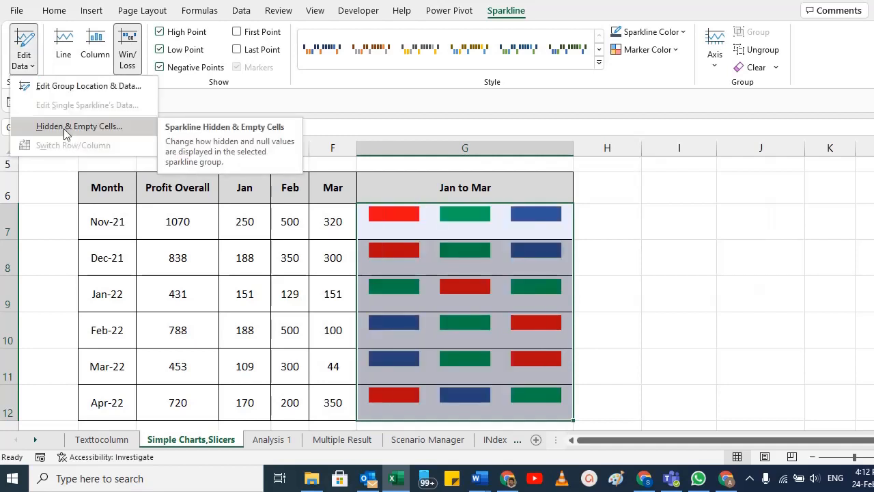
Step: Hide the Jan and Feb columns, D and E
click(445, 278)
click(232, 232)
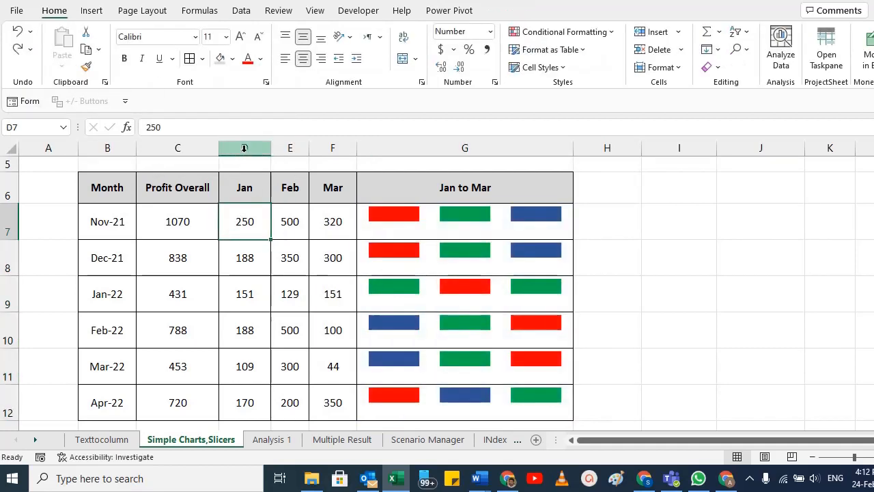
click(244, 148)
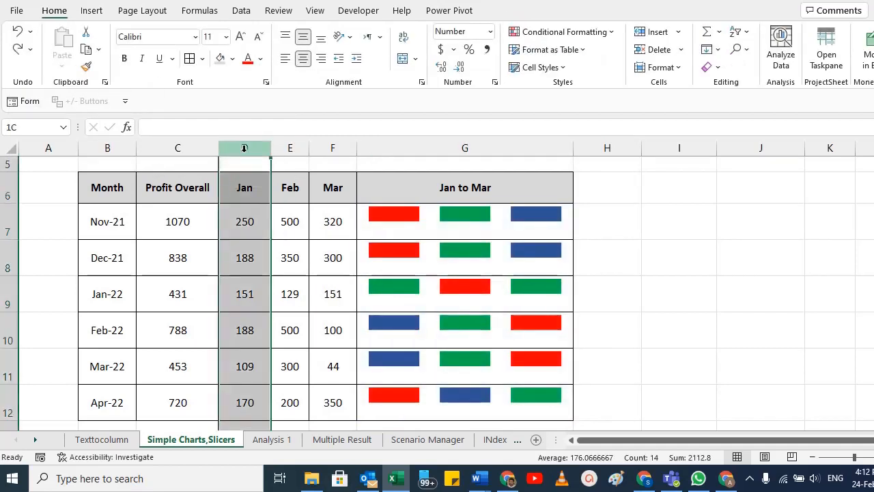
drag(244, 148, 287, 150)
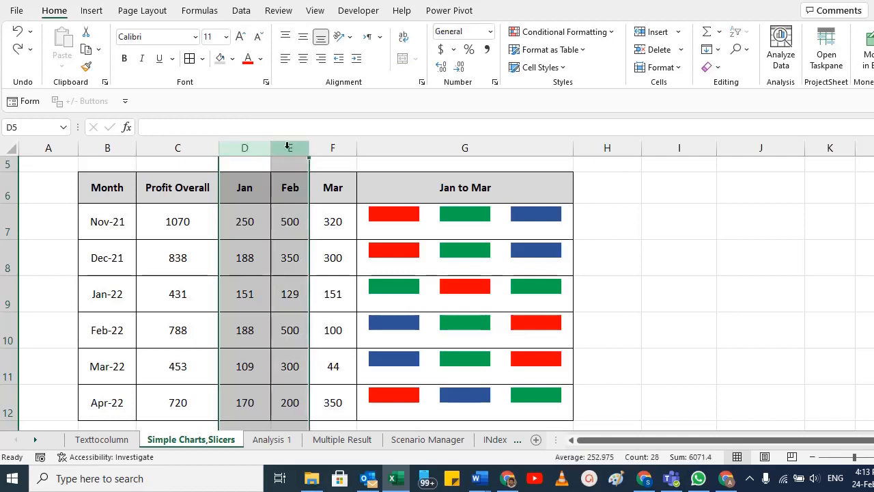
right_click(286, 147)
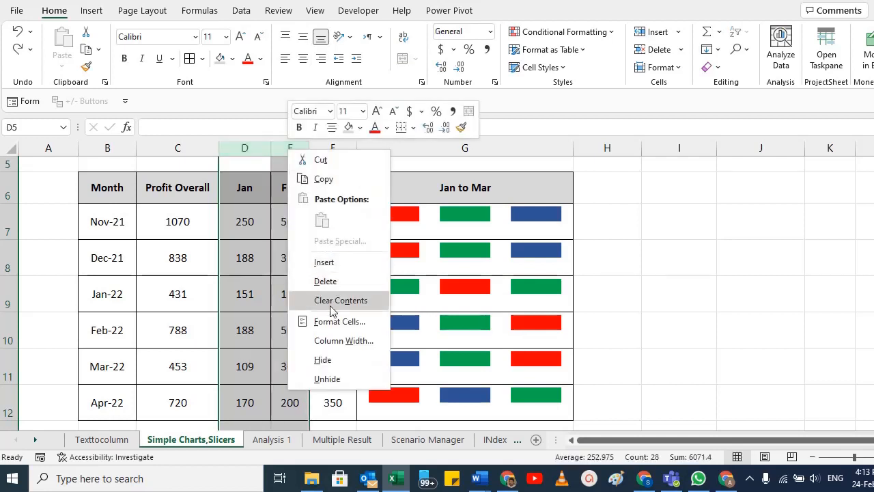
click(331, 360)
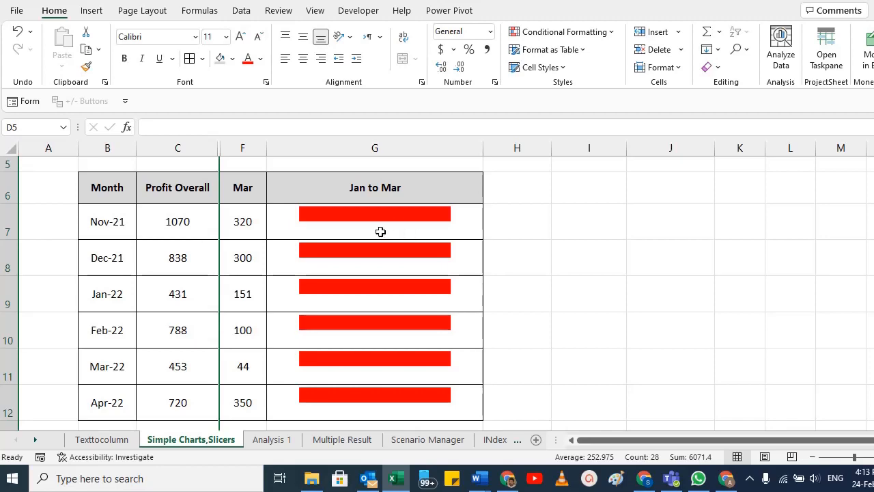
Step: Enable showing data in hidden rows and columns for the Win/Loss sparklines in G7:G12, keeping empty cells as gaps
drag(348, 215, 375, 403)
scroll(375, 293, down, 1)
scroll(243, 221, up, 2)
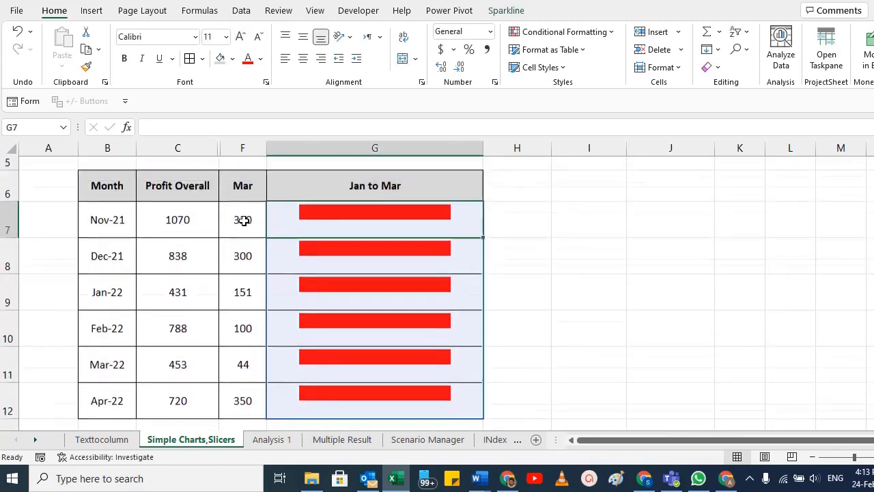
click(512, 8)
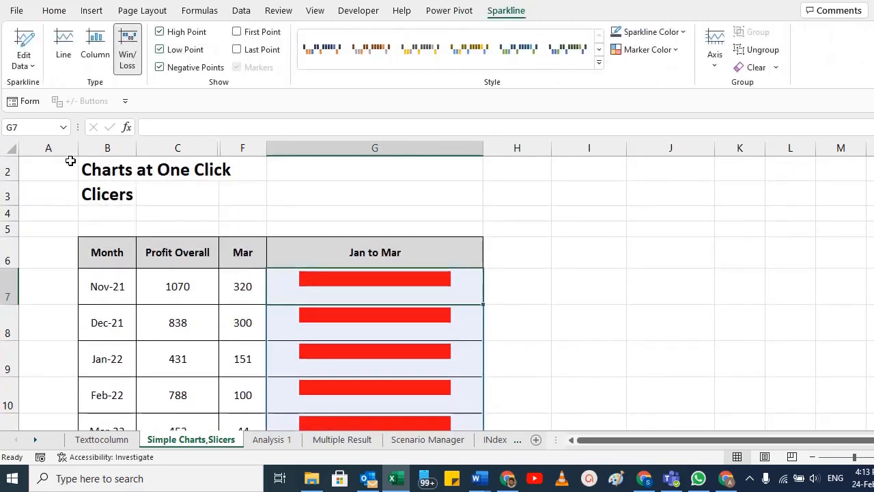
click(29, 60)
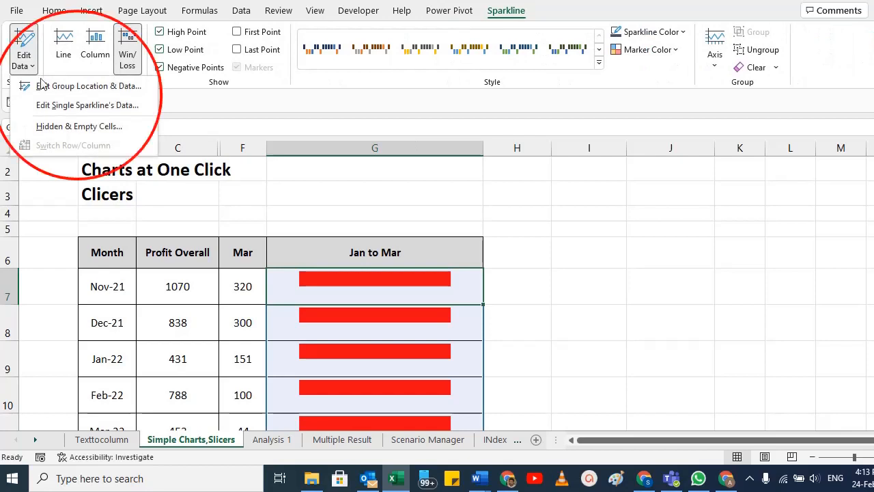
click(56, 130)
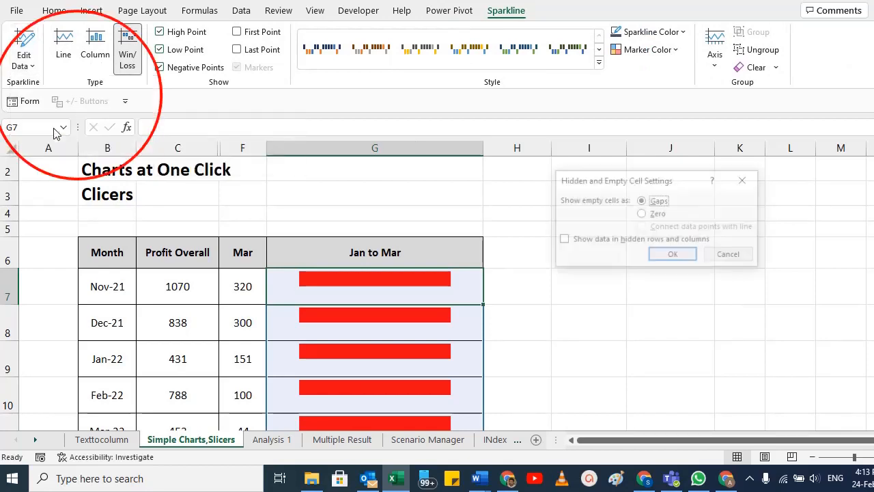
click(563, 241)
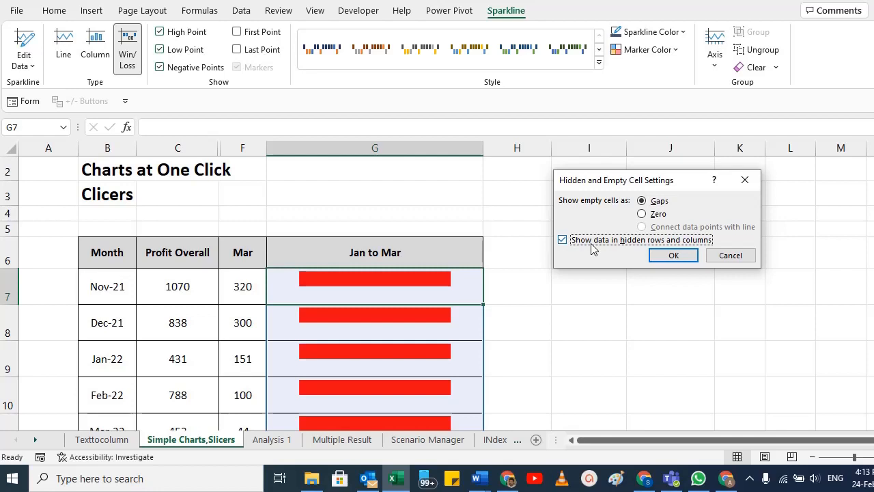
click(683, 257)
scroll(389, 276, down, 1)
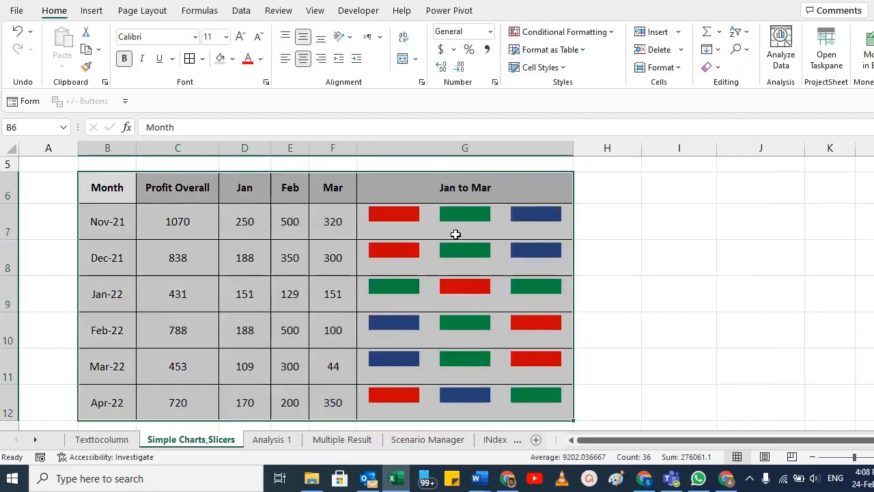
Step: Try to convert the range B6:G12 into a table with headers
click(91, 12)
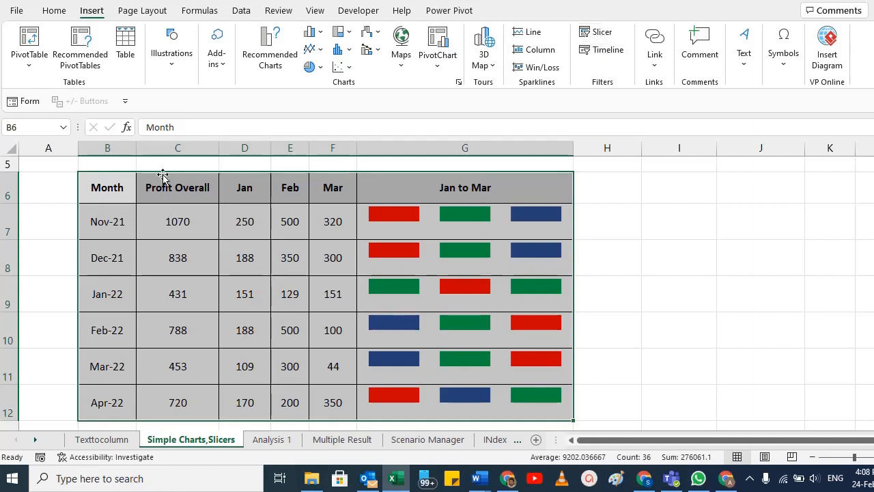
drag(94, 189, 444, 396)
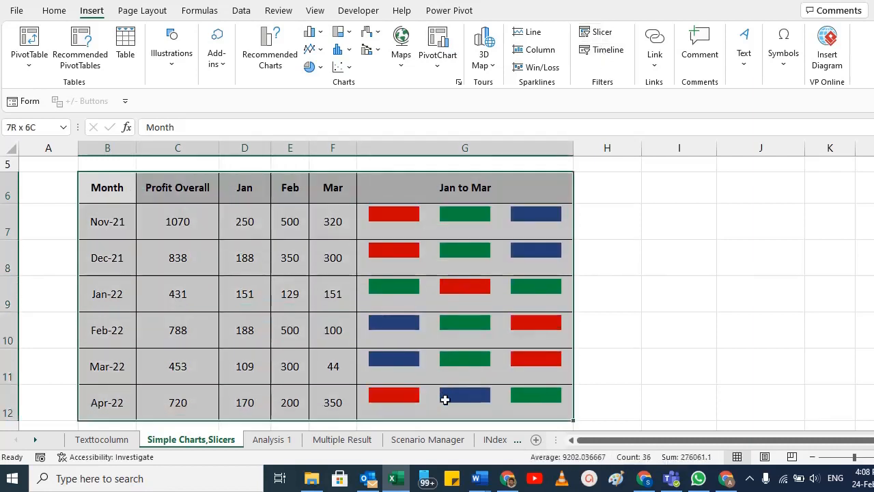
scroll(219, 270, down, 4)
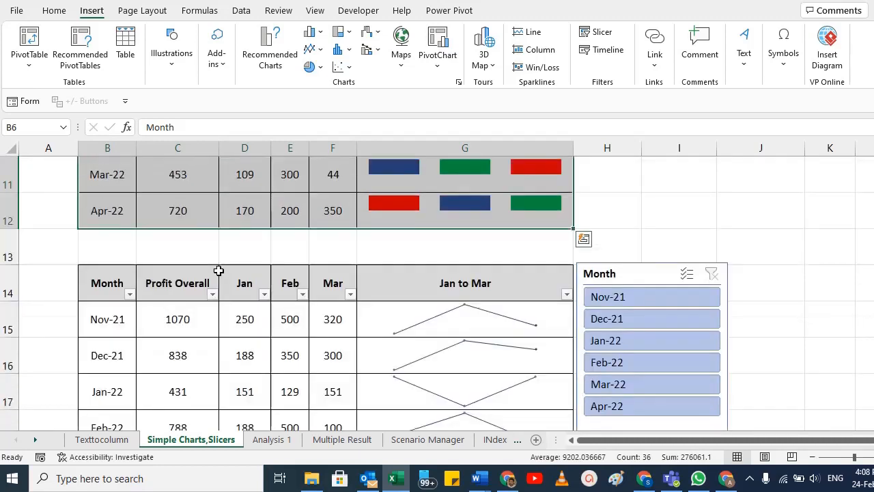
scroll(218, 270, up, 1)
drag(103, 175, 533, 401)
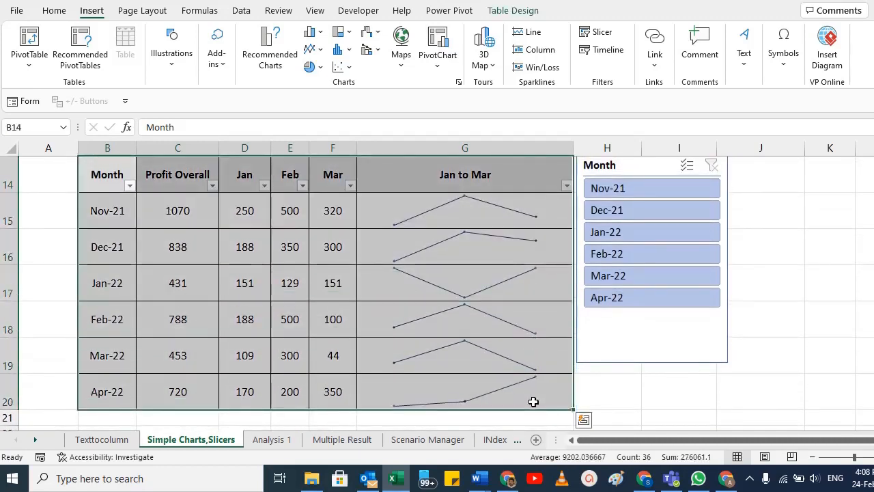
key(ctrl+t)
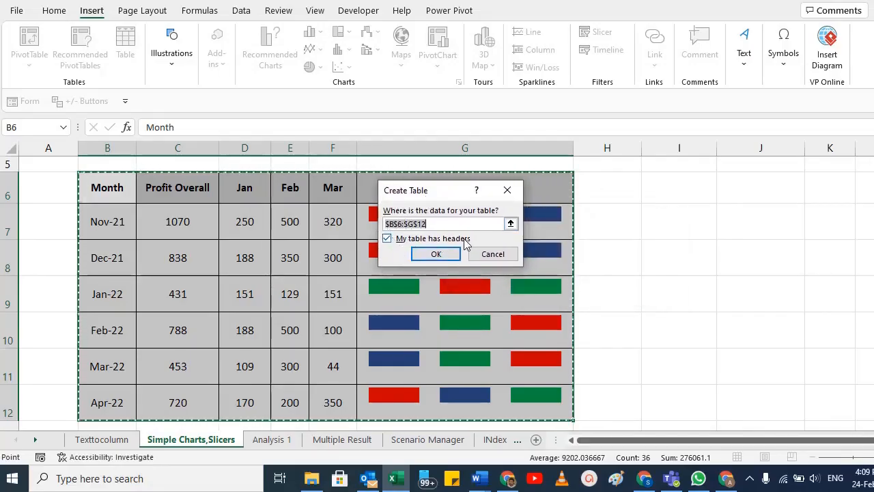
click(439, 254)
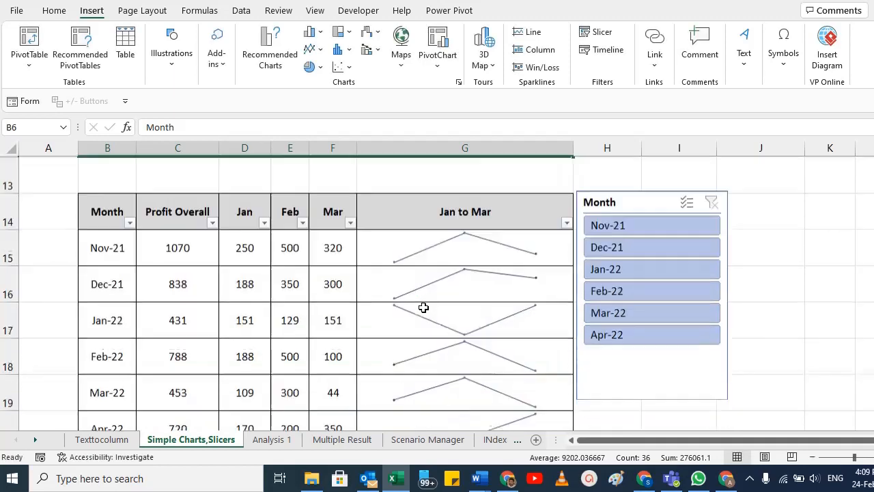
Step: Insert a Month slicer for the table in B14:G20 and place it just beside the table
scroll(410, 306, down, 1)
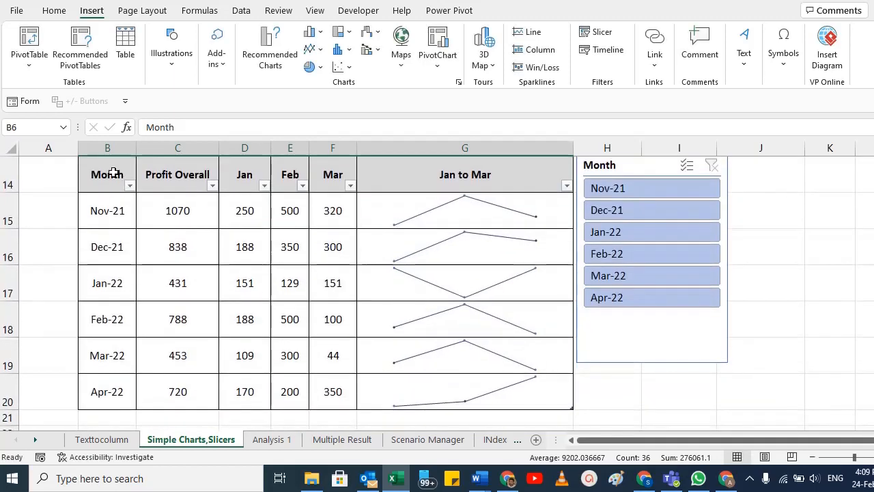
drag(113, 174, 463, 391)
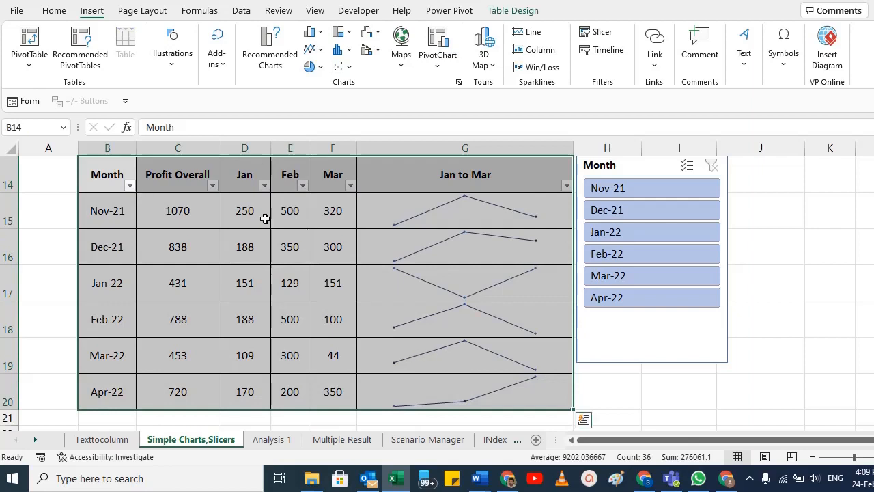
click(533, 12)
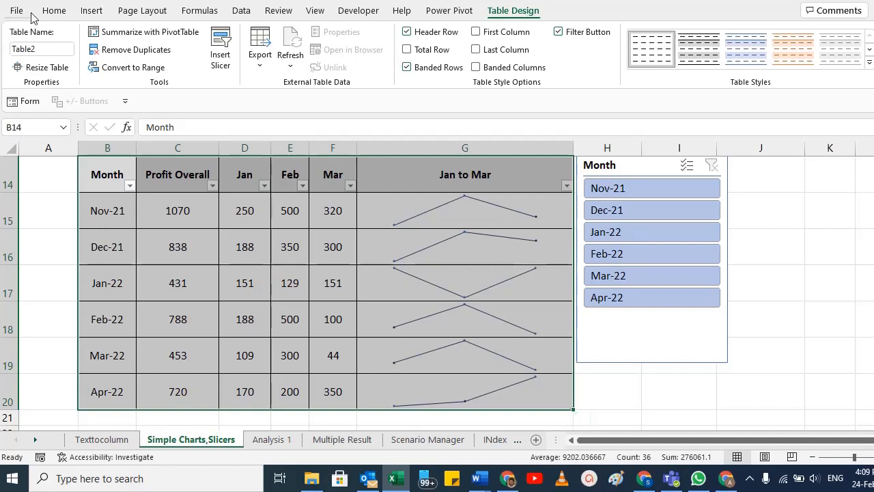
click(91, 11)
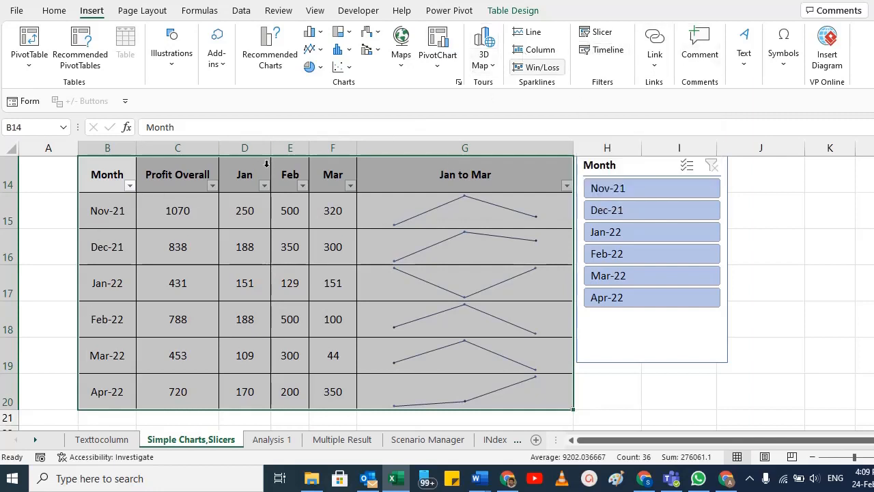
click(596, 34)
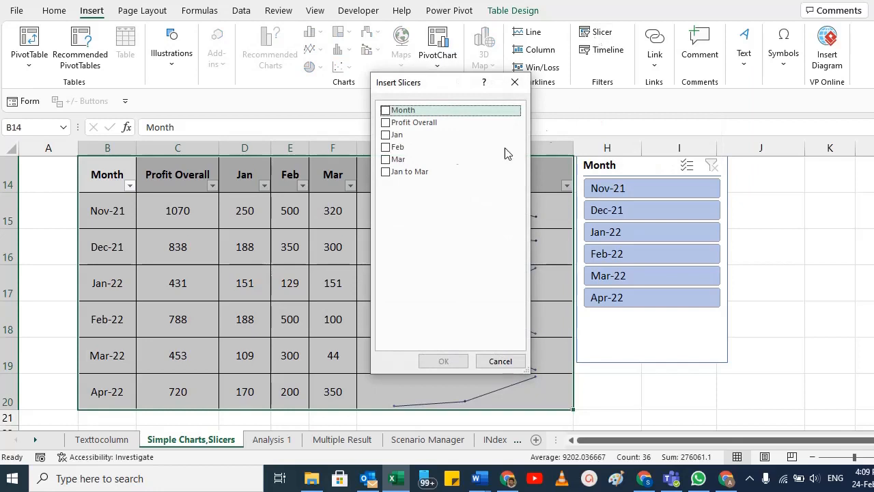
drag(408, 82, 613, 78)
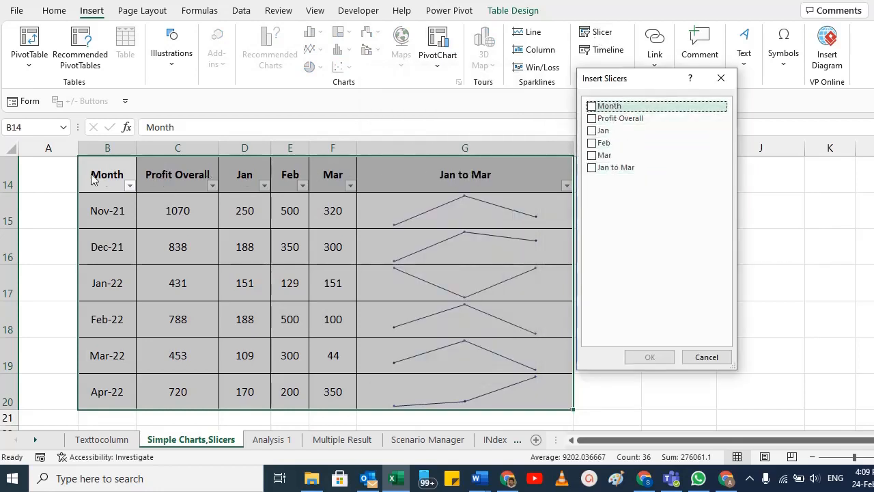
click(592, 110)
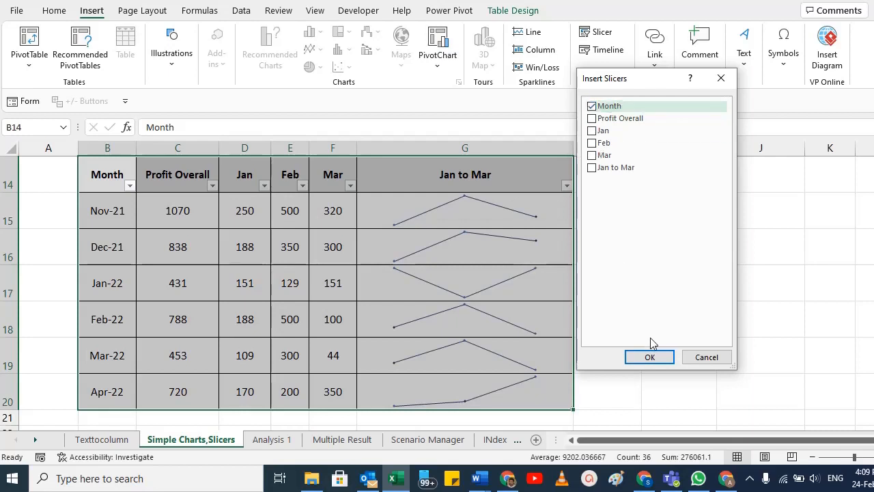
key(Return)
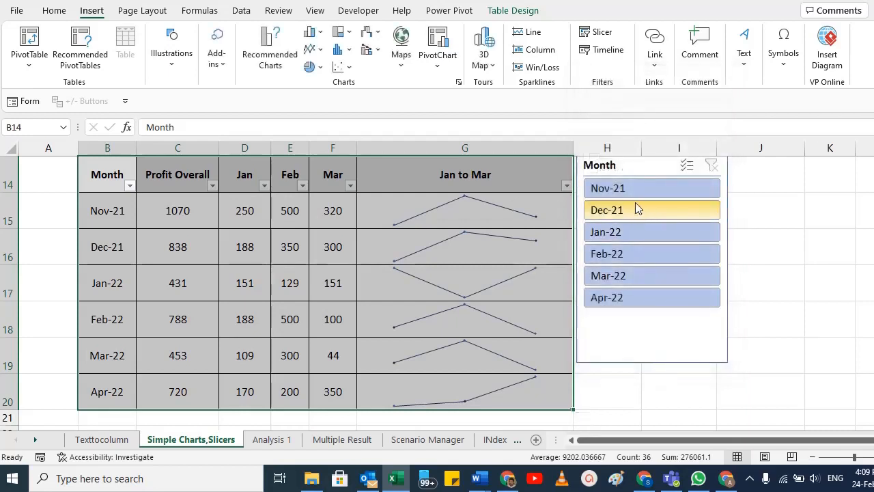
drag(629, 166, 645, 190)
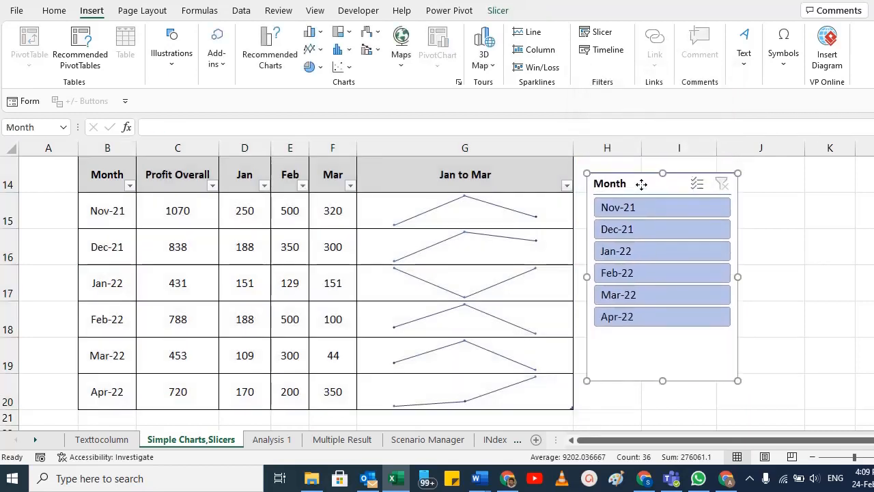
Step: Filter the table with the slicer to Jan-22, Dec-21, Feb-22, Mar-22, Apr-22 and Nov-21 in turn, and clear the filter
click(620, 258)
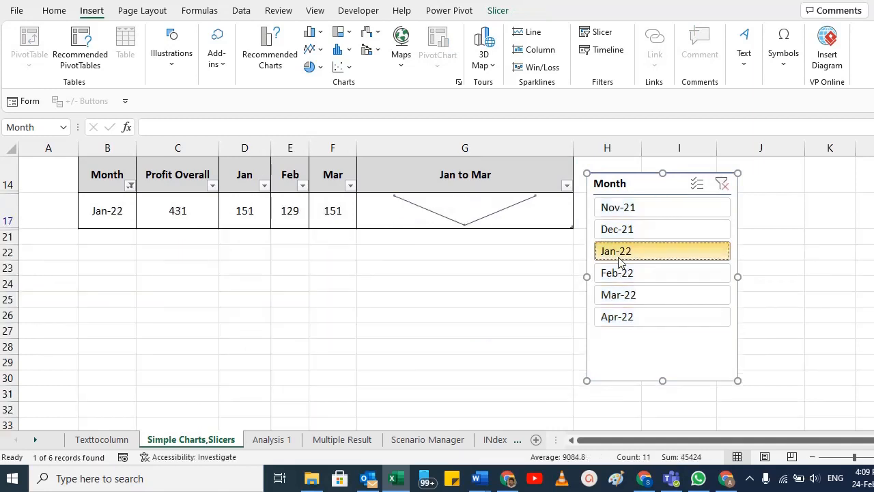
click(629, 234)
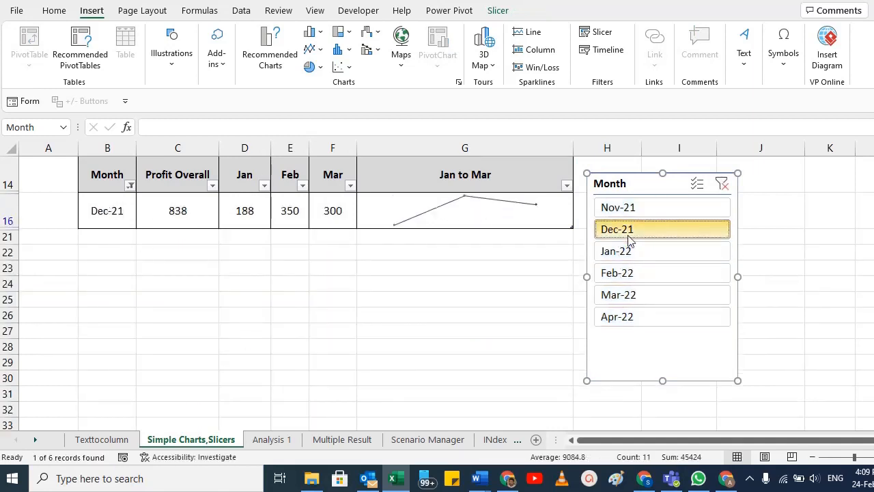
click(631, 276)
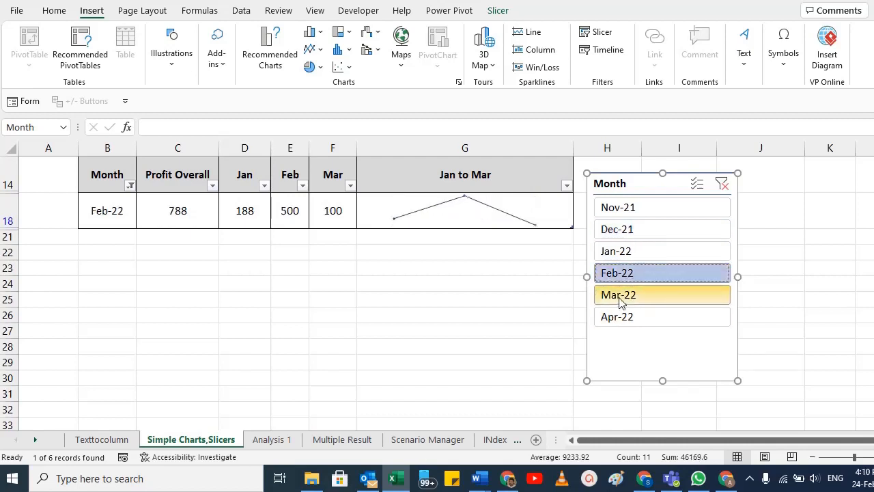
click(629, 296)
click(627, 317)
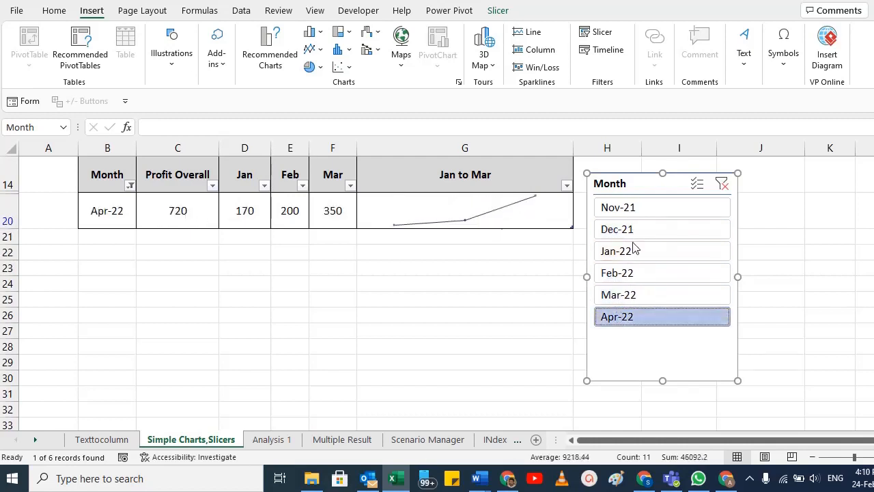
click(615, 210)
click(722, 184)
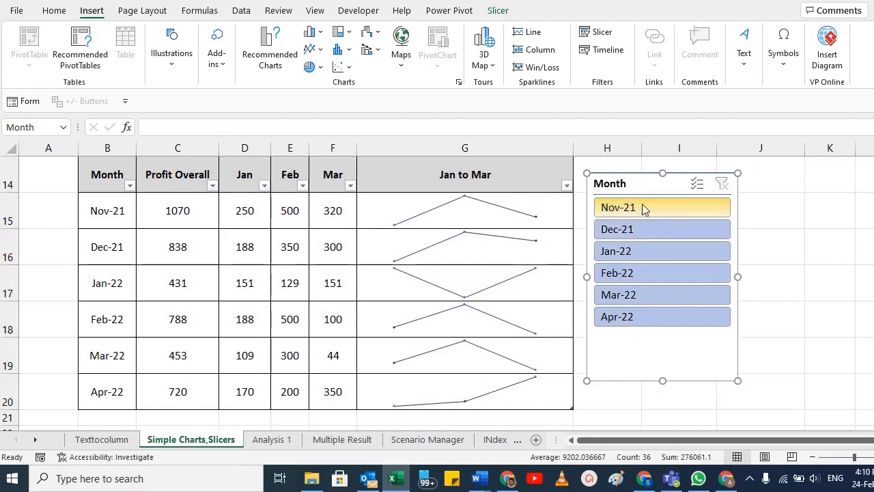
Step: Filter the table to Nov-21, Dec-21 and Jan-22 together with the Month slicer, and clear the filter
ctrl+click(643, 208)
ctrl+click(640, 229)
ctrl+click(640, 250)
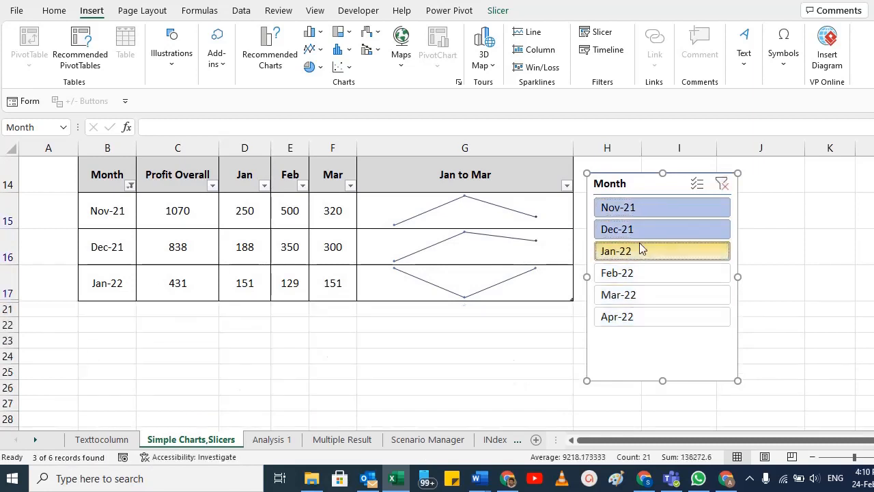
click(722, 183)
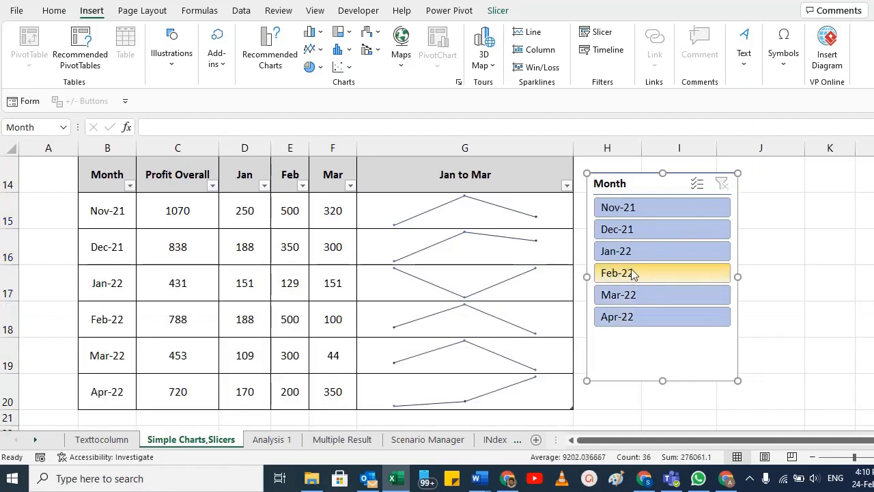
Step: Filter the table to the non-adjacent months Dec-21 and Mar-22, and to the range Nov-21 to Feb-22
click(636, 234)
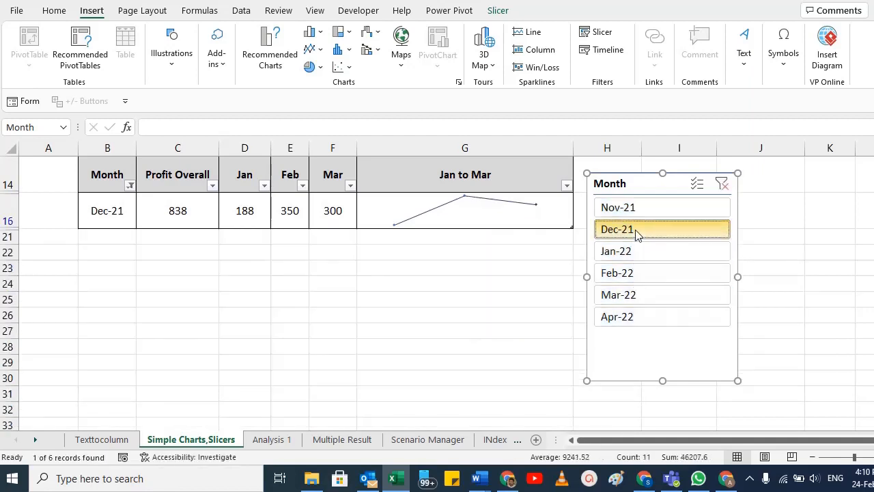
ctrl+click(636, 300)
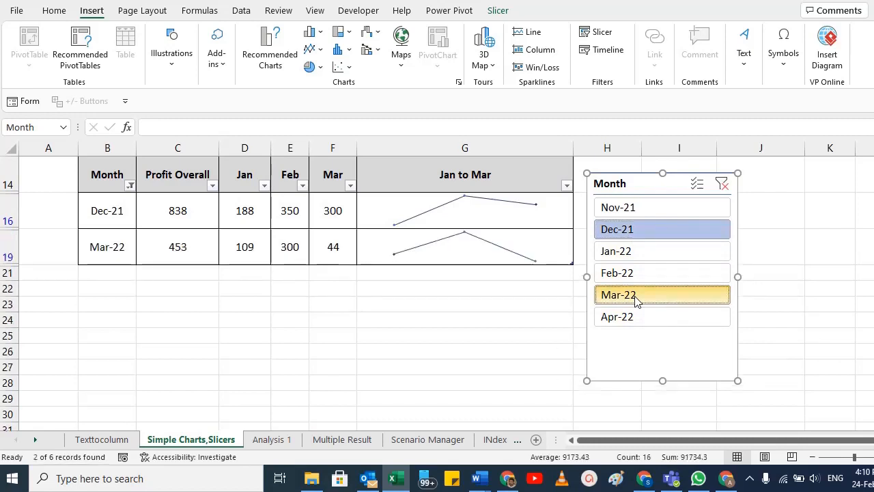
drag(652, 212, 650, 274)
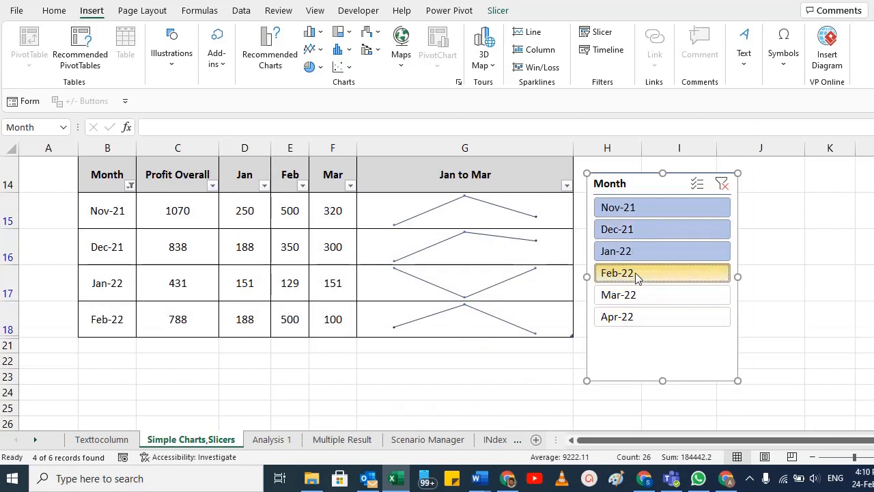
Step: Filter the table by Mar-22 and Apr-22 singly, and by the ranges Feb-22 to Apr-22 and Nov-21 to Jan-22
click(635, 295)
click(634, 318)
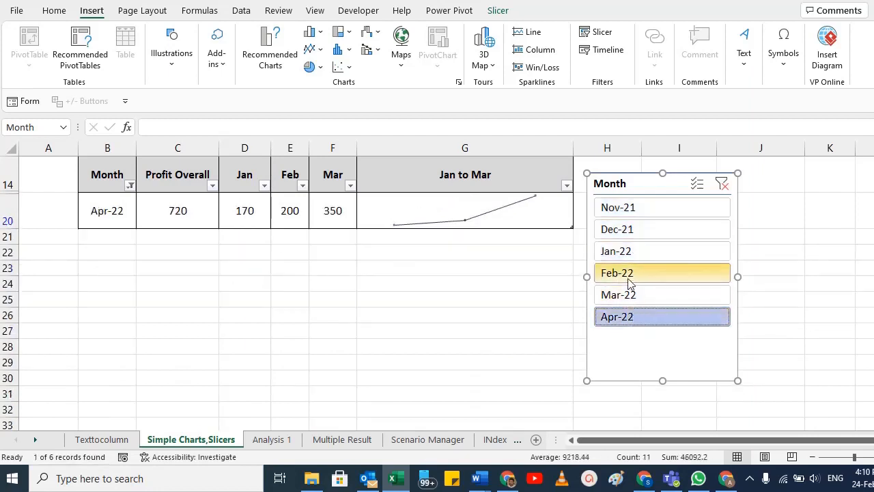
drag(628, 284, 629, 314)
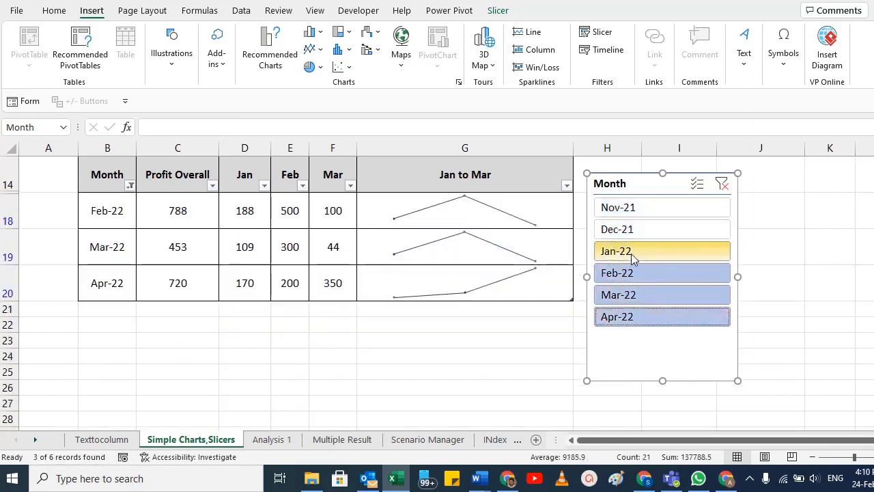
drag(633, 251, 632, 213)
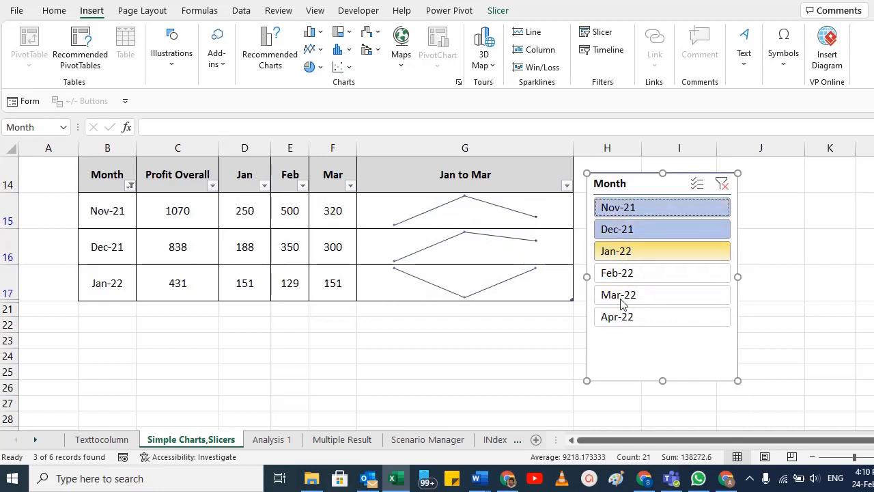
Step: Filter the table by single months in the slicer, Mar-22 and Feb-22, ending on Dec-21
click(632, 295)
click(630, 273)
click(639, 229)
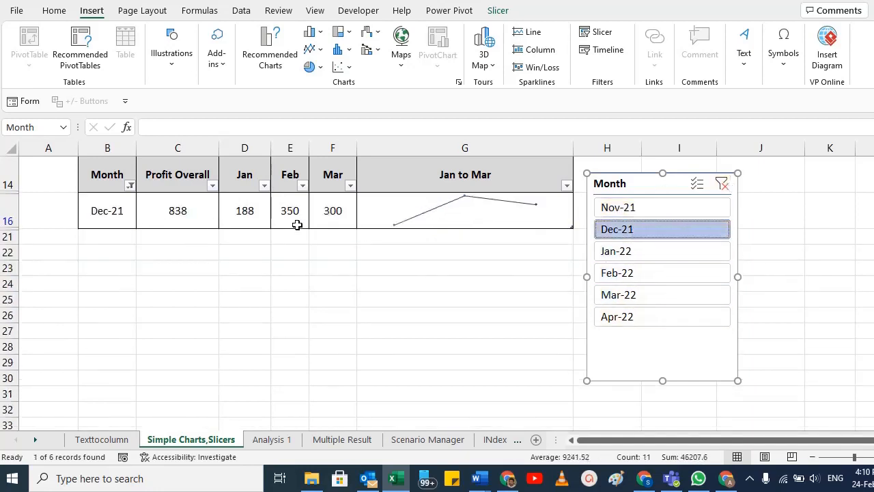
Step: Clear the Month slicer's filter on the monthly profit table
click(723, 183)
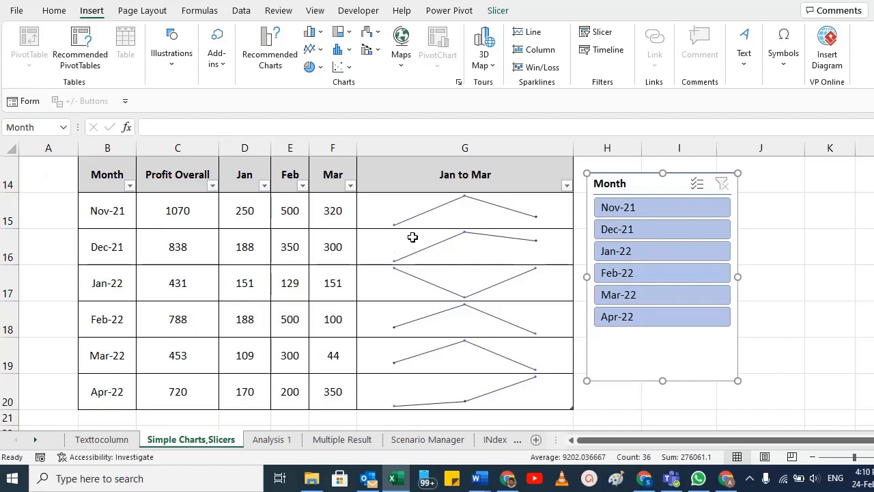
click(101, 175)
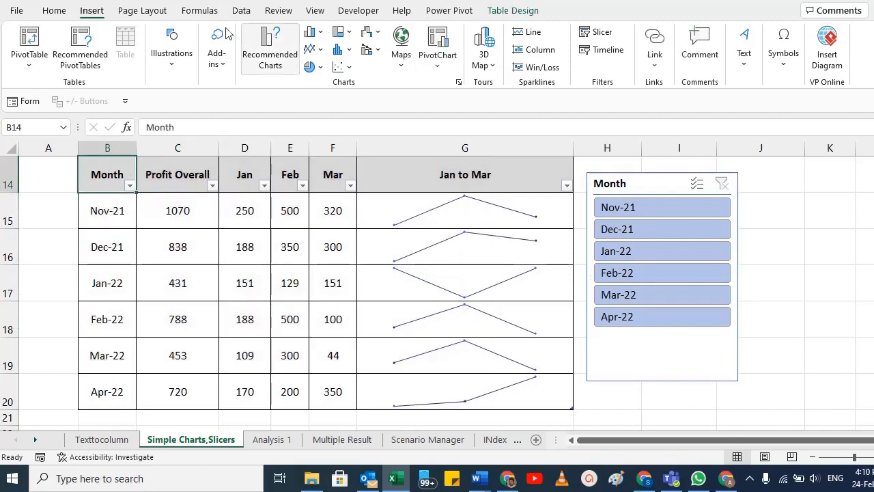
click(598, 32)
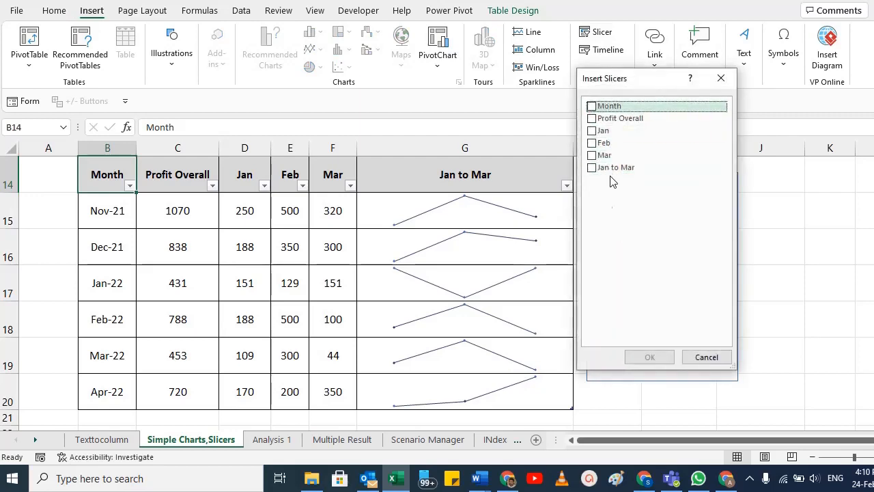
click(593, 119)
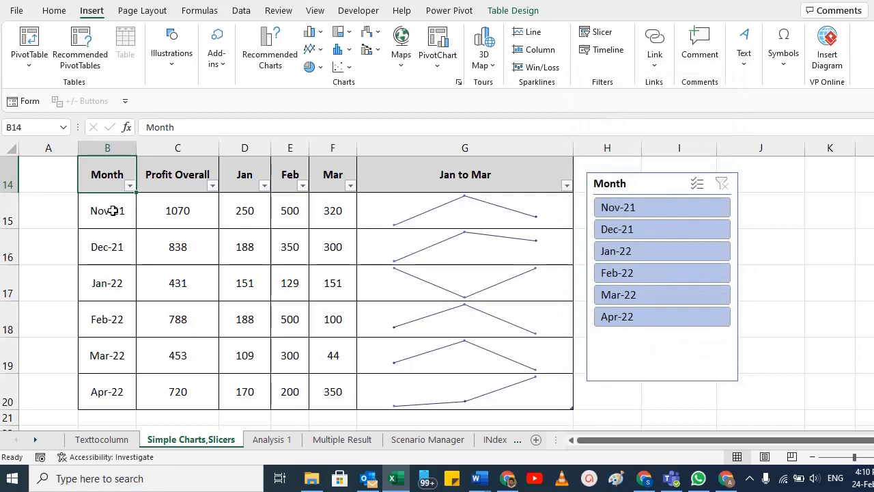
click(117, 209)
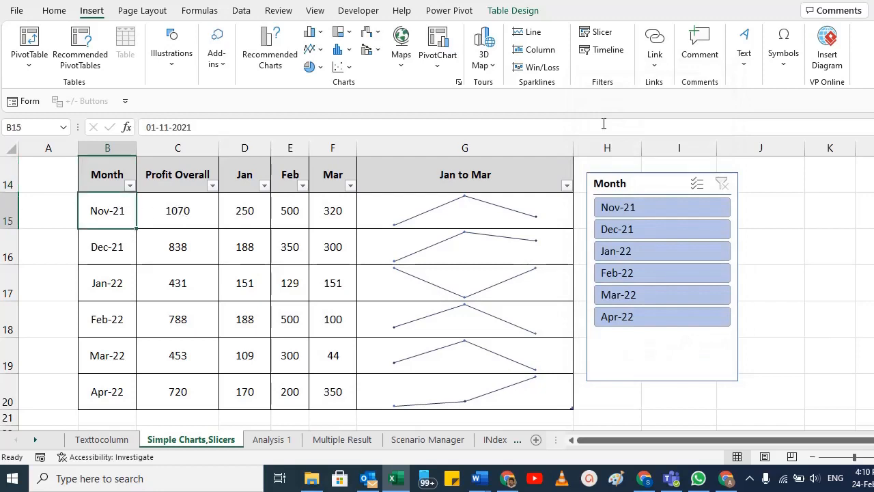
click(596, 50)
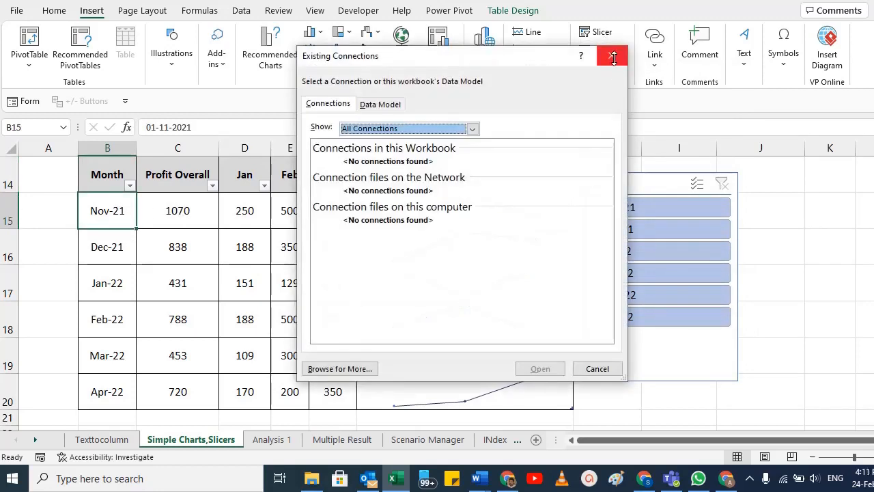
click(611, 56)
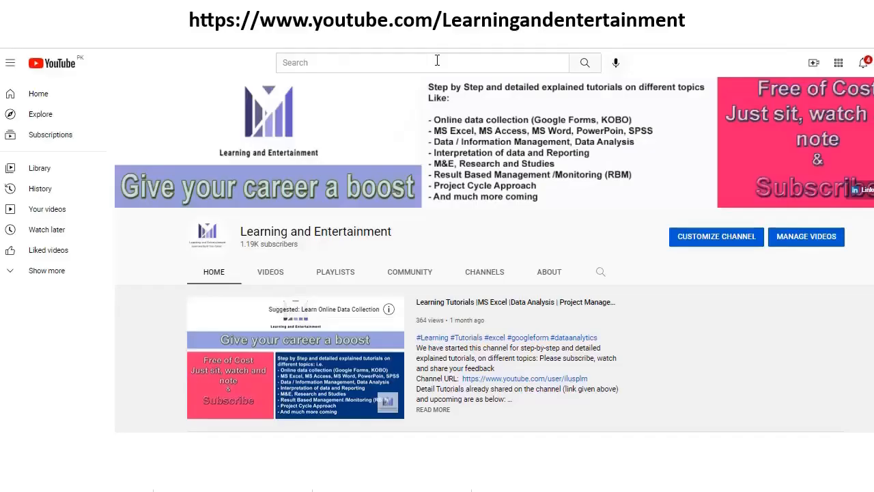
scroll(209, 267, down, 5)
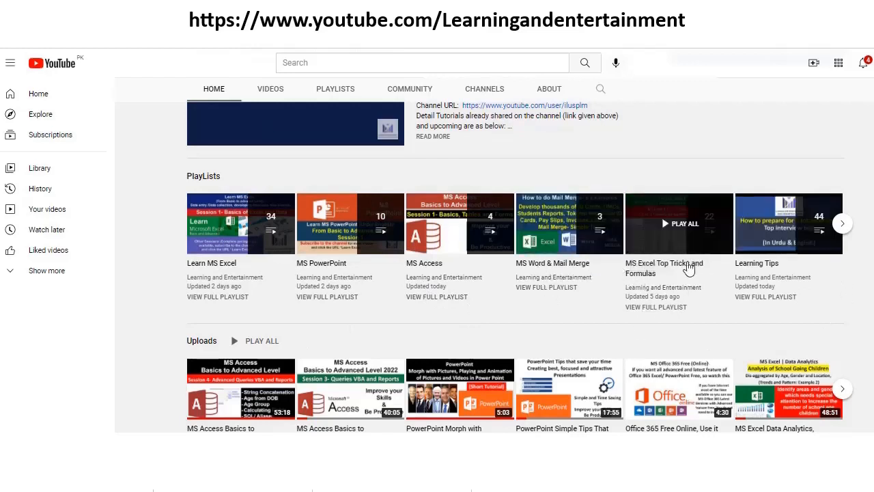
click(842, 225)
scroll(264, 372, up, 1)
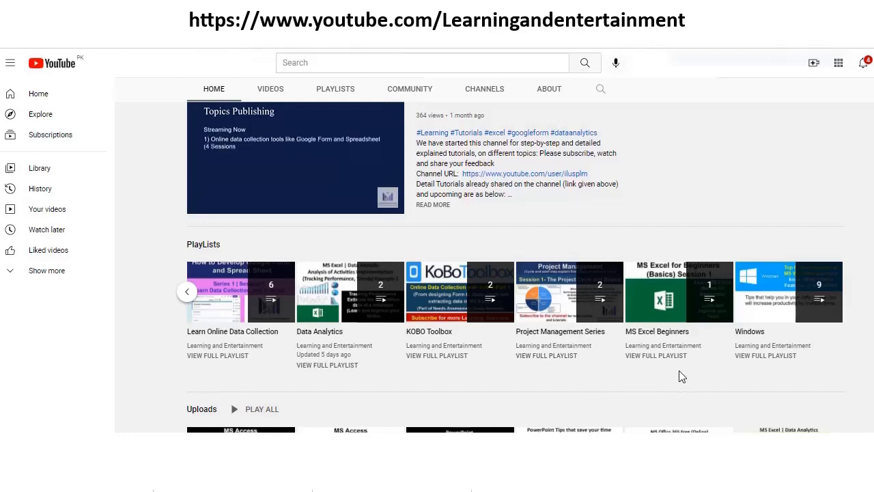
scroll(409, 380, down, 2)
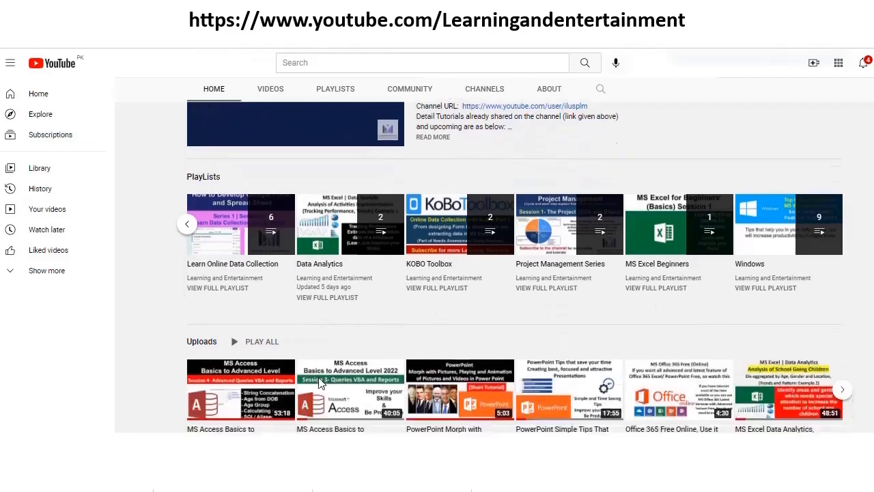
scroll(447, 406, down, 4)
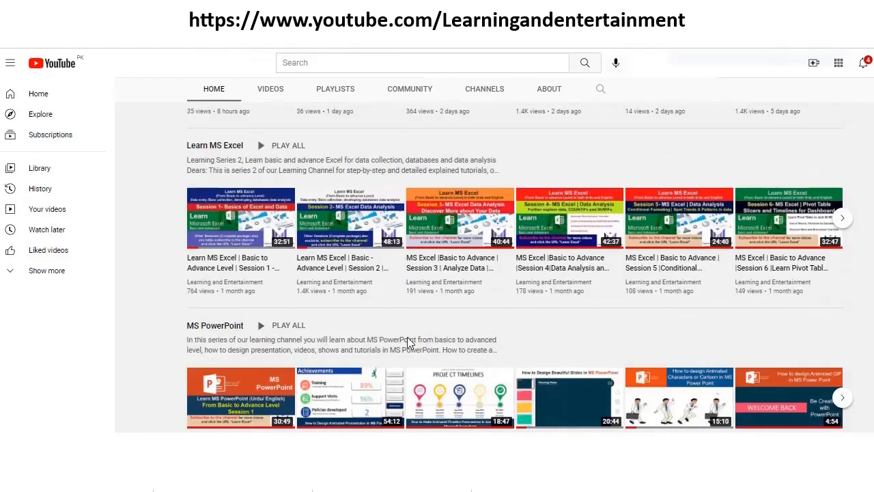
scroll(408, 337, down, 1)
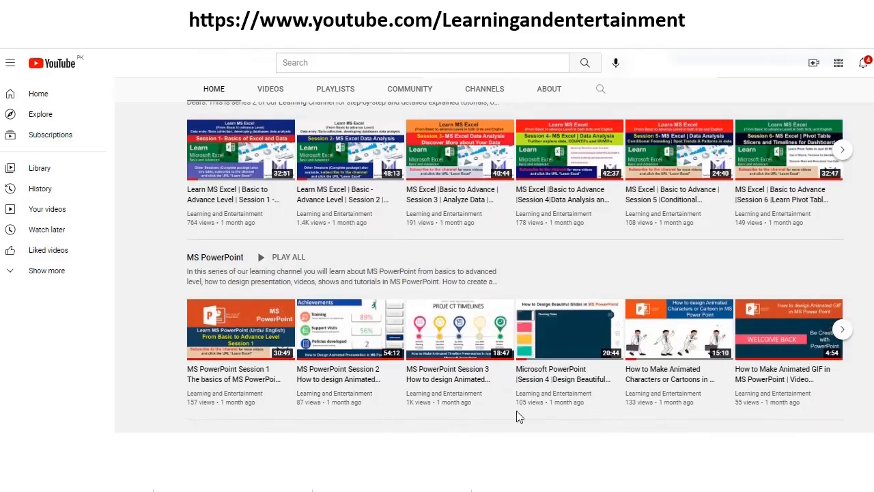
scroll(248, 343, up, 5)
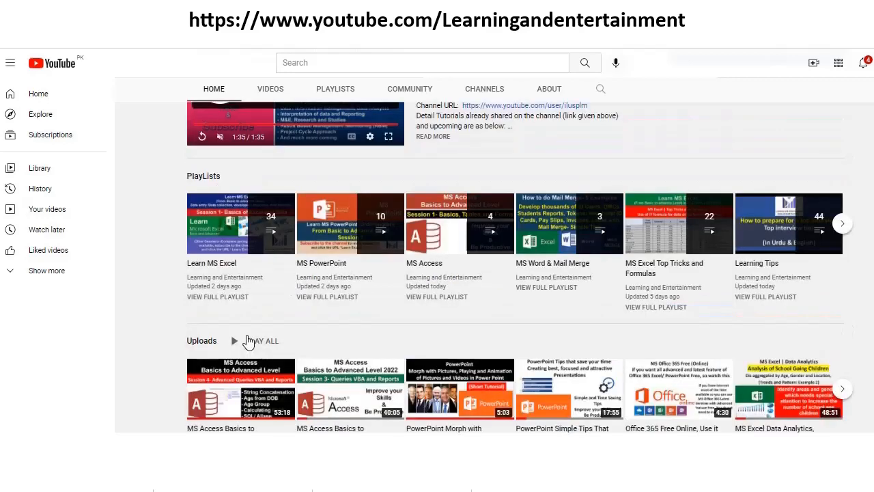